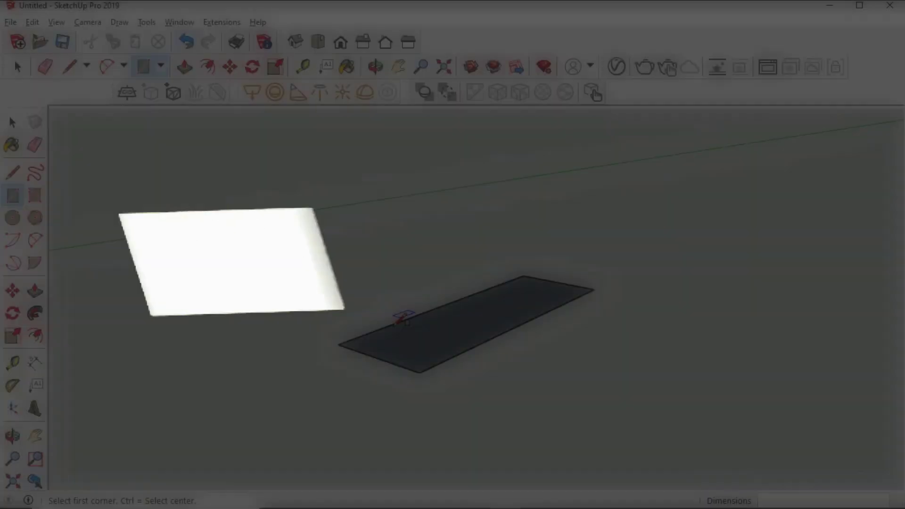
- Push/Pull the base rectangle into a slab and reverse its faces
key(p)
drag(348, 366, 409, 364)
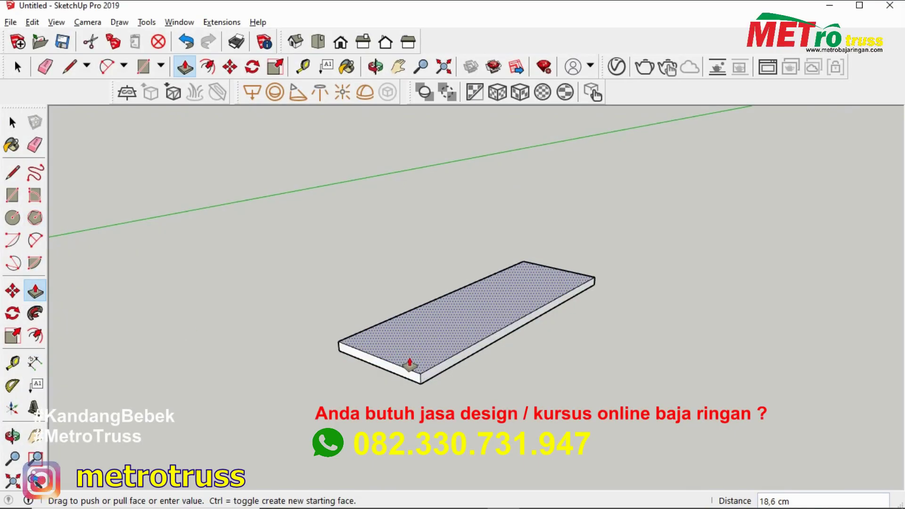
key(Return)
key(space)
triple_click(423, 358)
right_click(423, 359)
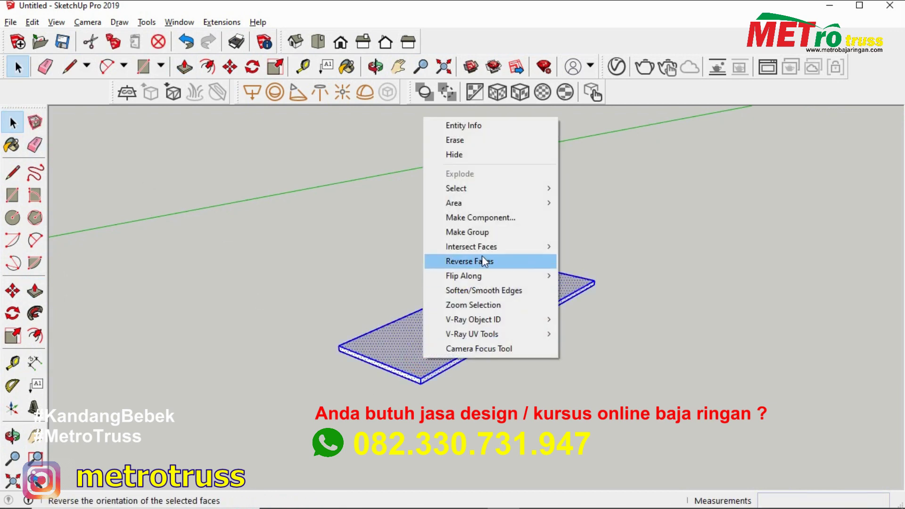
click(491, 261)
- Paint the slab with the Stone Brushed Khaki material
click(19, 148)
click(839, 340)
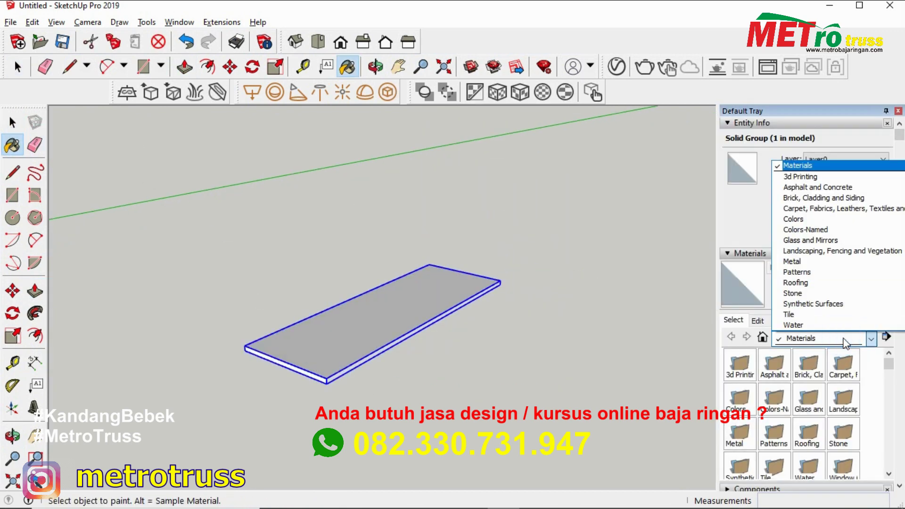
click(732, 319)
click(804, 340)
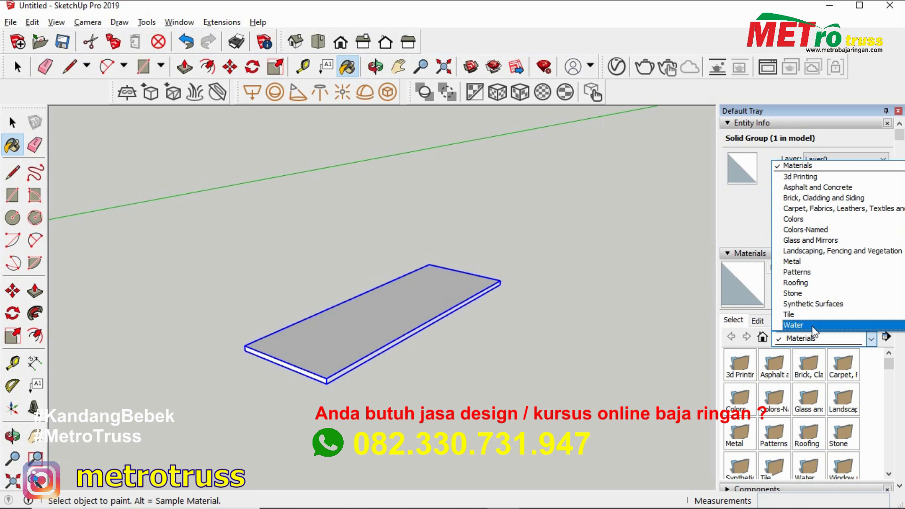
click(846, 293)
click(803, 400)
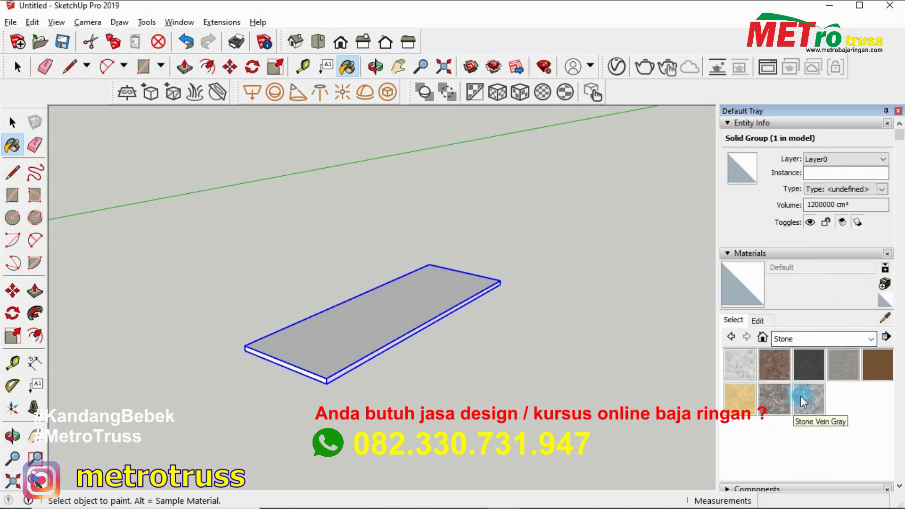
click(377, 326)
key(space)
scroll(299, 354, up, 2)
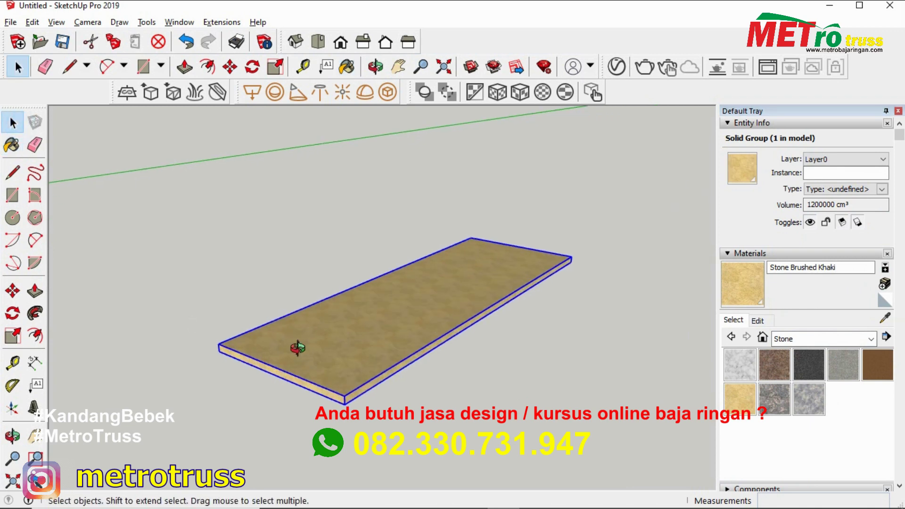
scroll(299, 354, up, 2)
click(898, 112)
- Dimension the slab's 600 cm length and 200 cm width
click(35, 363)
click(307, 351)
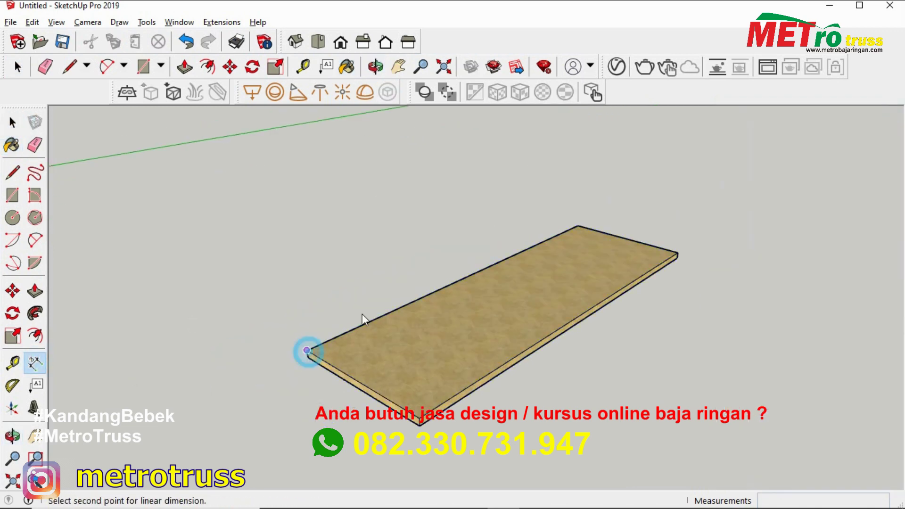
click(580, 226)
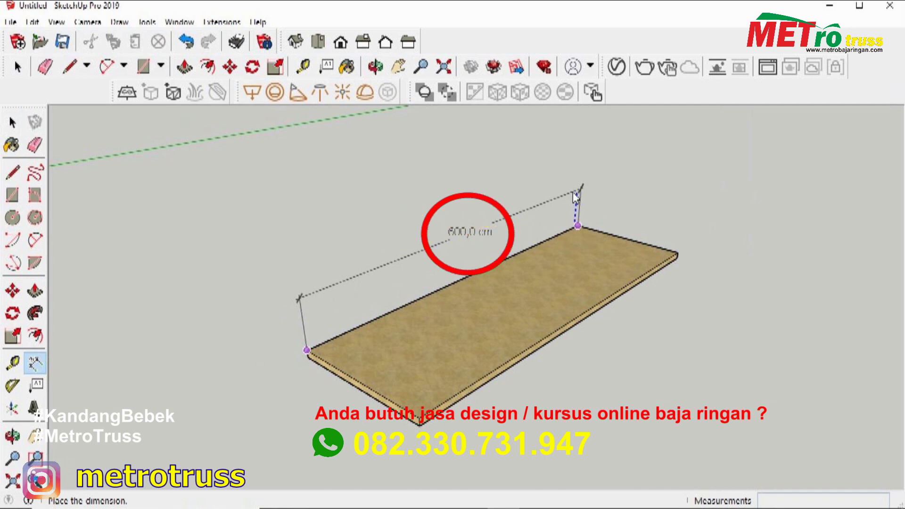
click(574, 194)
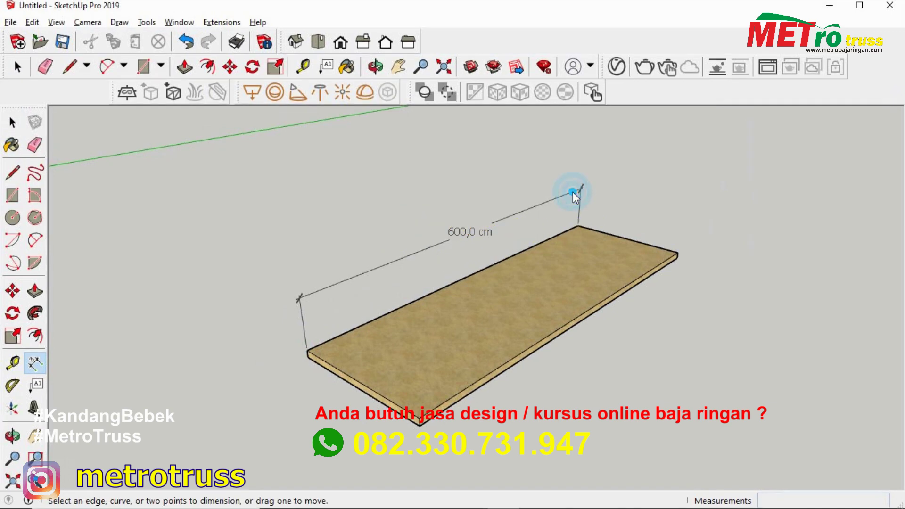
click(679, 253)
click(578, 224)
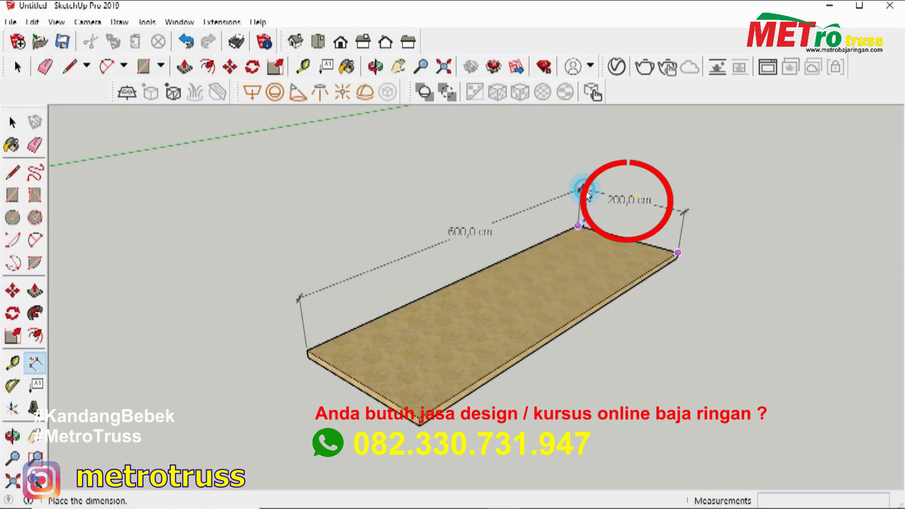
click(585, 191)
key(space)
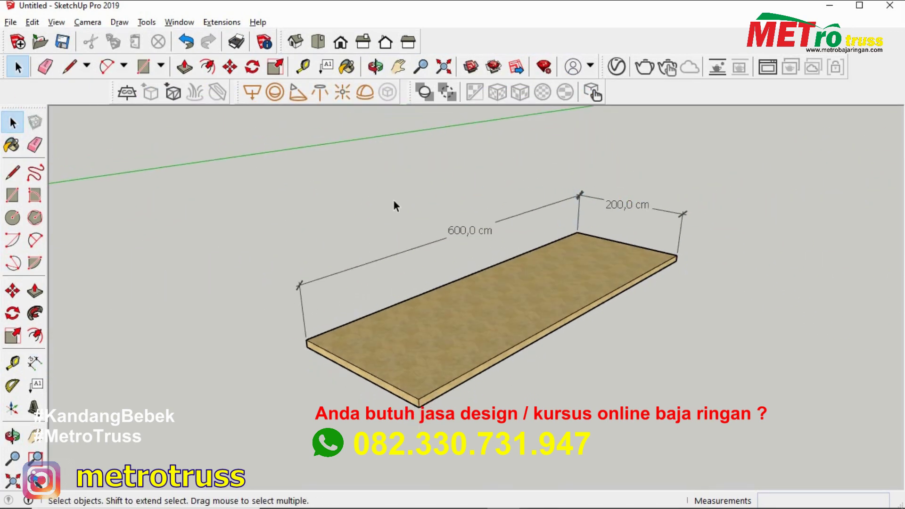
scroll(327, 336, up, 3)
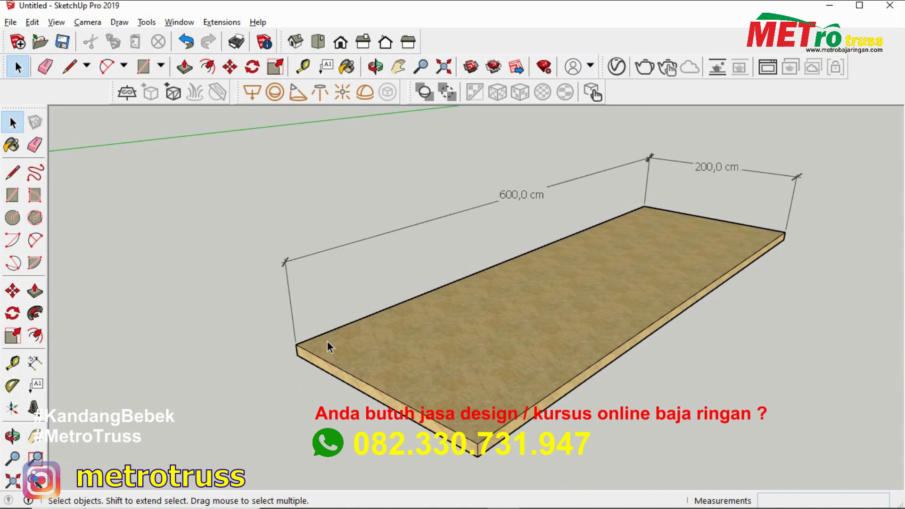
scroll(327, 341, up, 5)
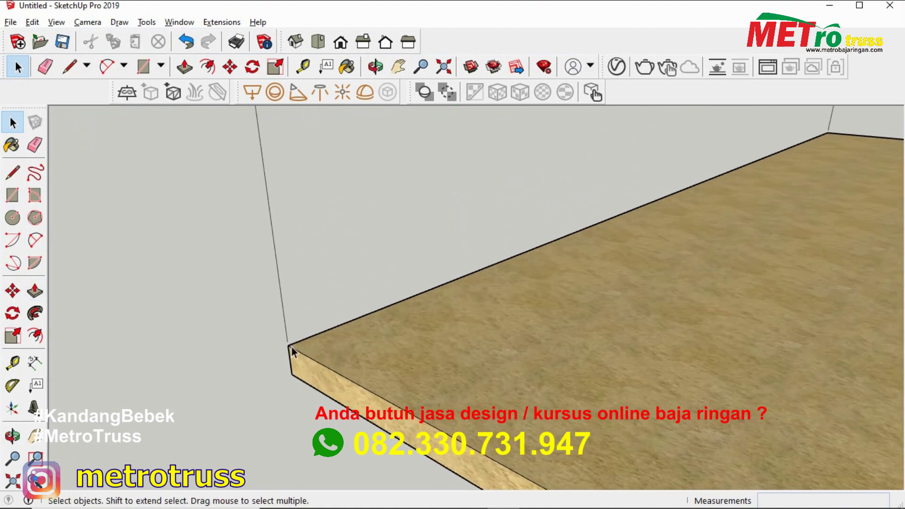
- Draw and offset a small corner rectangle, deleting the inner face to leave a C profile
click(13, 193)
key(l)
scroll(206, 338, up, 1)
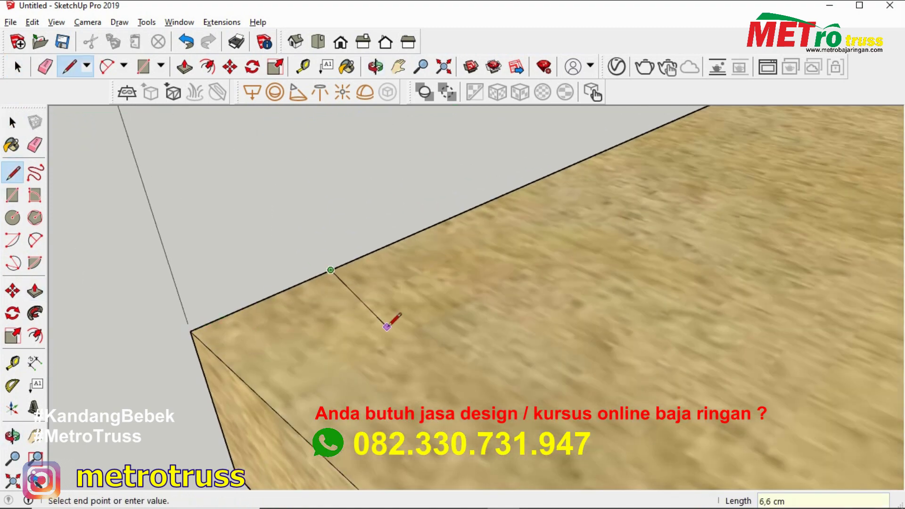
scroll(210, 332, up, 1)
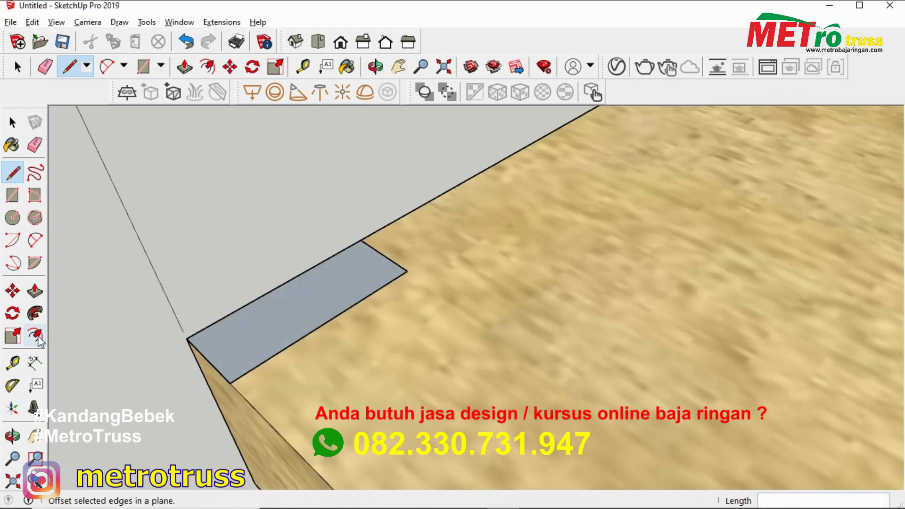
click(35, 335)
scroll(227, 369, up, 1)
key(l)
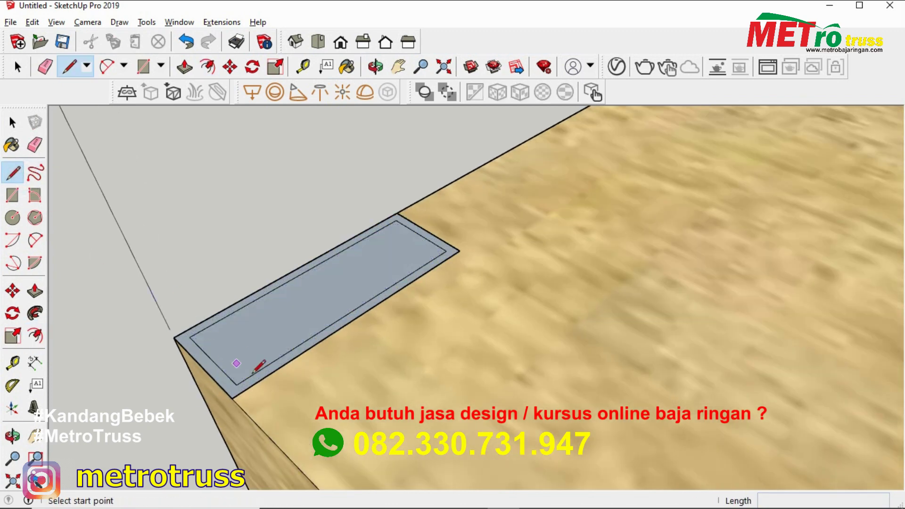
key(space)
click(324, 333)
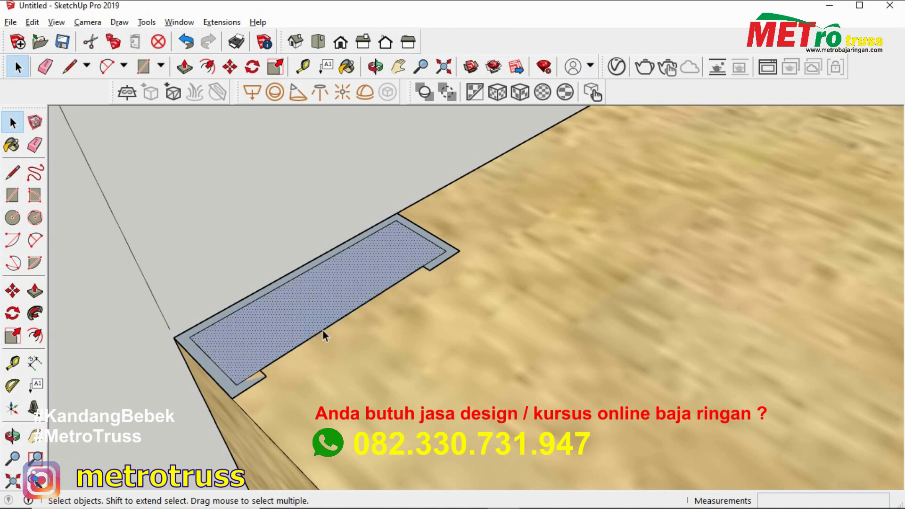
key(Delete)
- Pull the C profile up 200 cm into a post extending through the slab
key(p)
drag(209, 338, 213, 331)
key(Return)
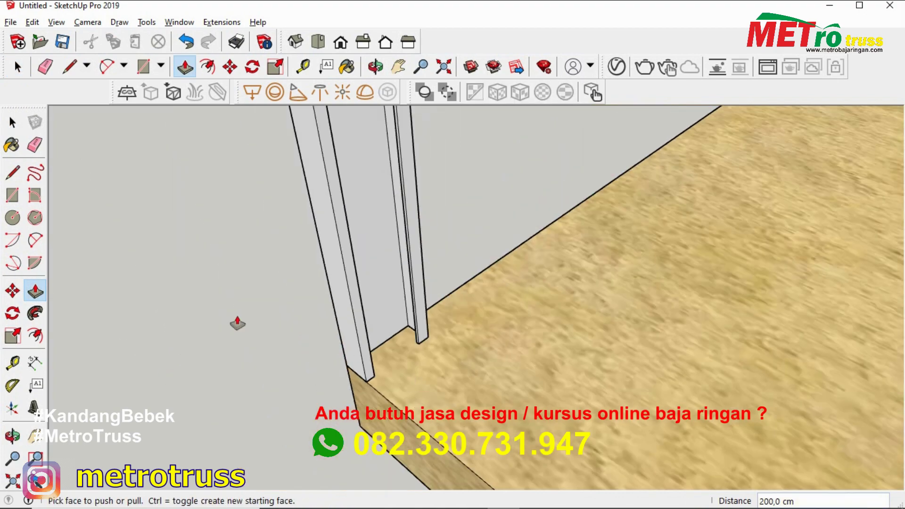
middle_drag(232, 324, 376, 327)
scroll(406, 309, up, 3)
click(485, 388)
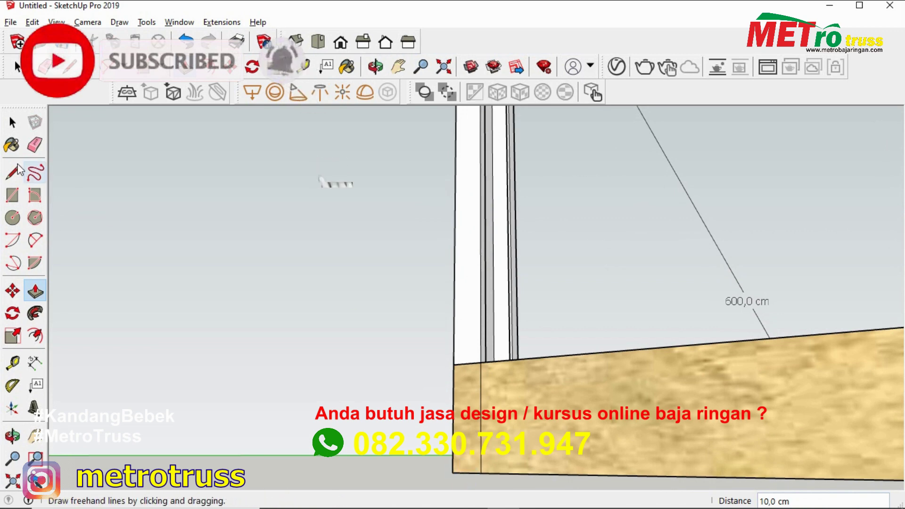
middle_drag(333, 181, 478, 384)
- Add a 200 cm height dimension to the post
click(35, 363)
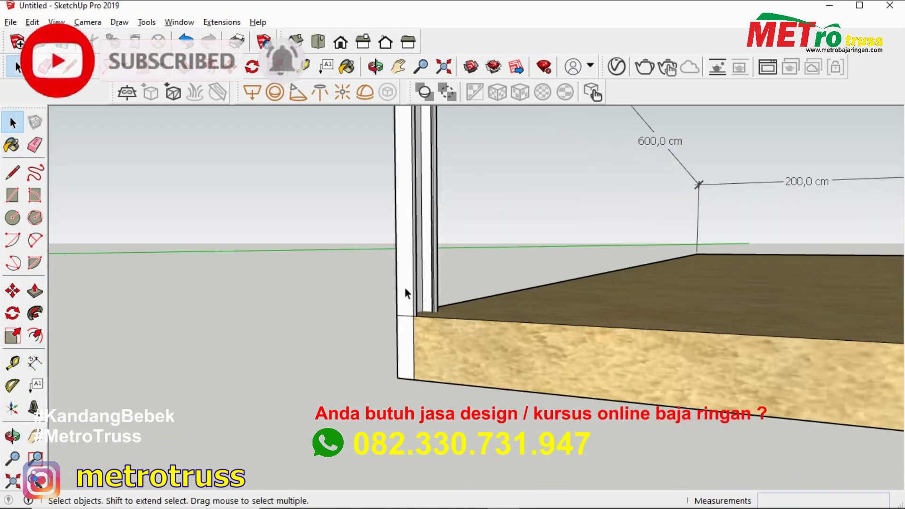
click(398, 378)
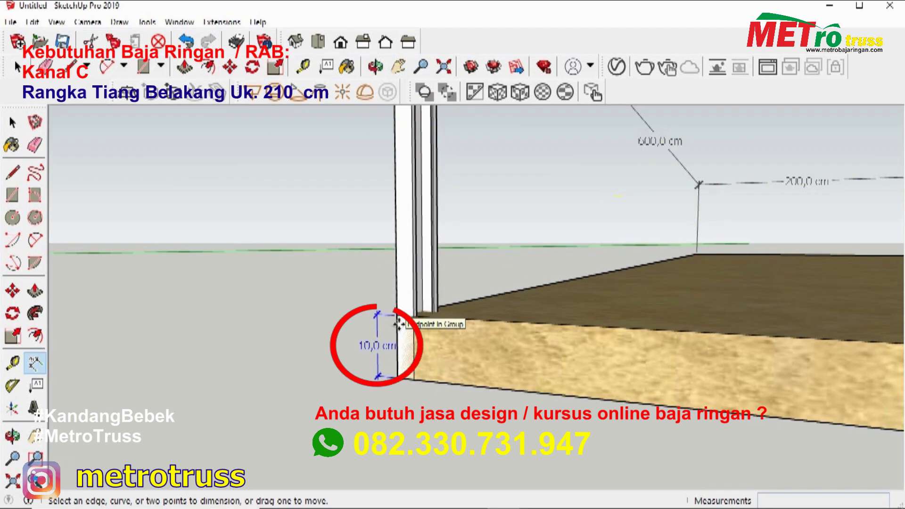
middle_drag(399, 325, 436, 334)
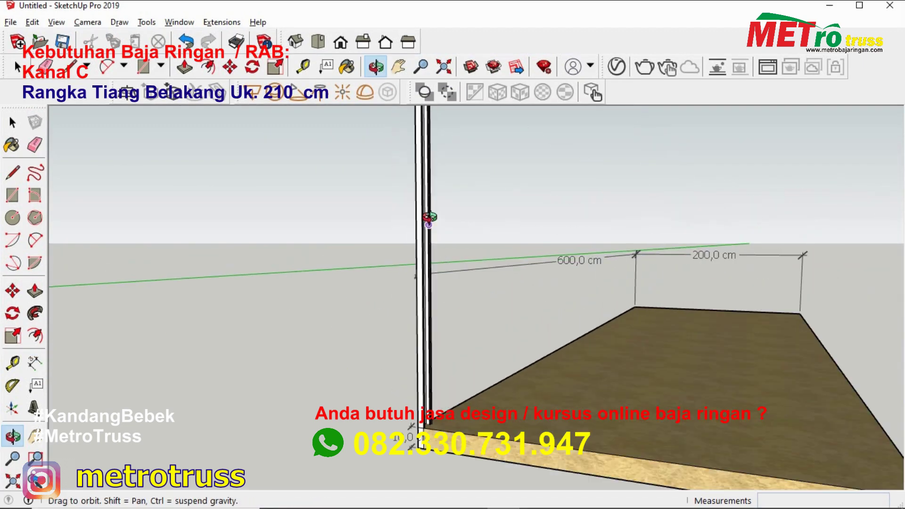
click(418, 288)
scroll(427, 427, up, 3)
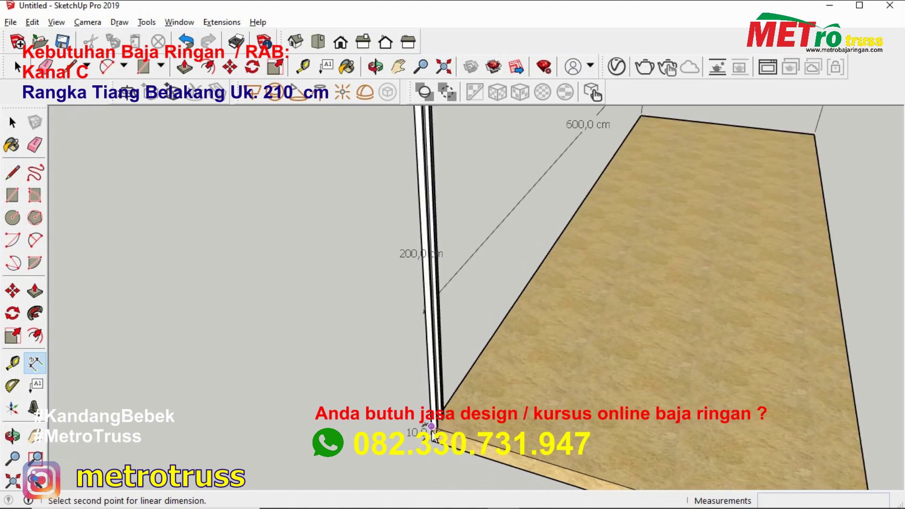
scroll(428, 430, up, 2)
click(418, 414)
scroll(401, 231, down, 3)
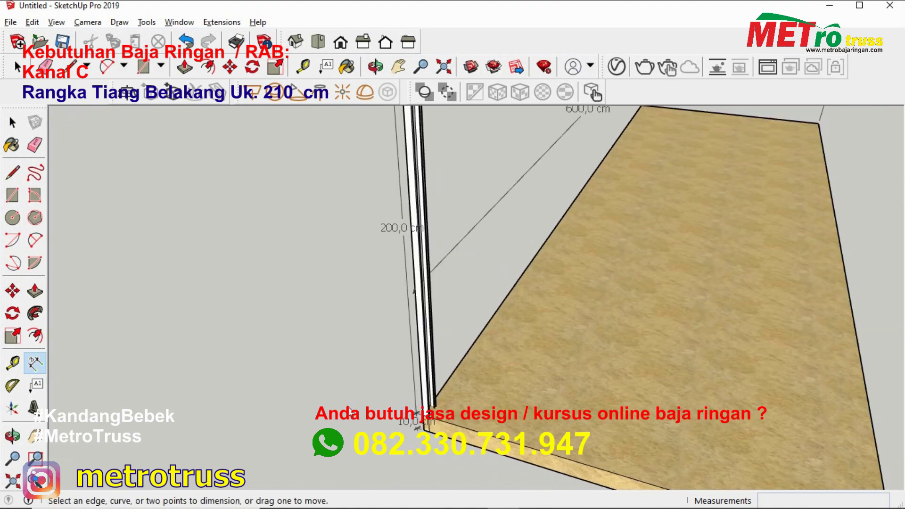
key(space)
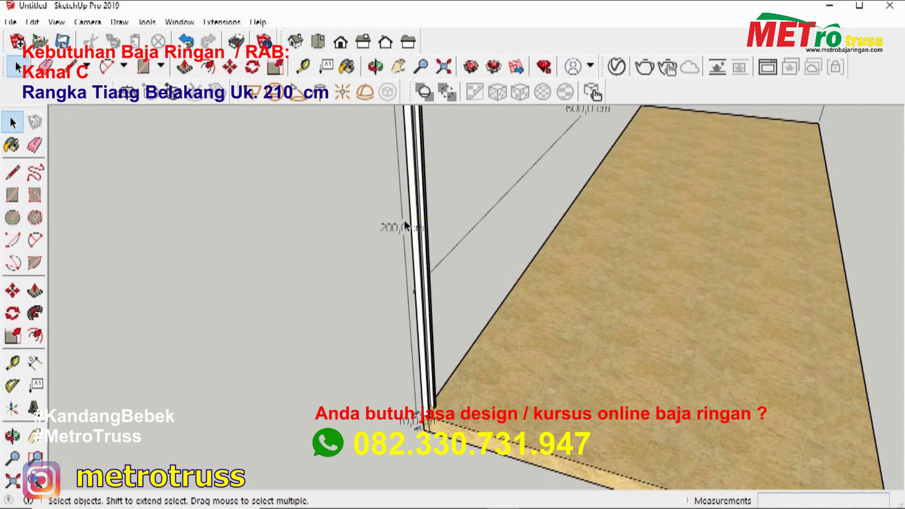
- Copy the post with Move and Ctrl, placing the copy beside it
scroll(424, 400, up, 3)
scroll(439, 420, up, 2)
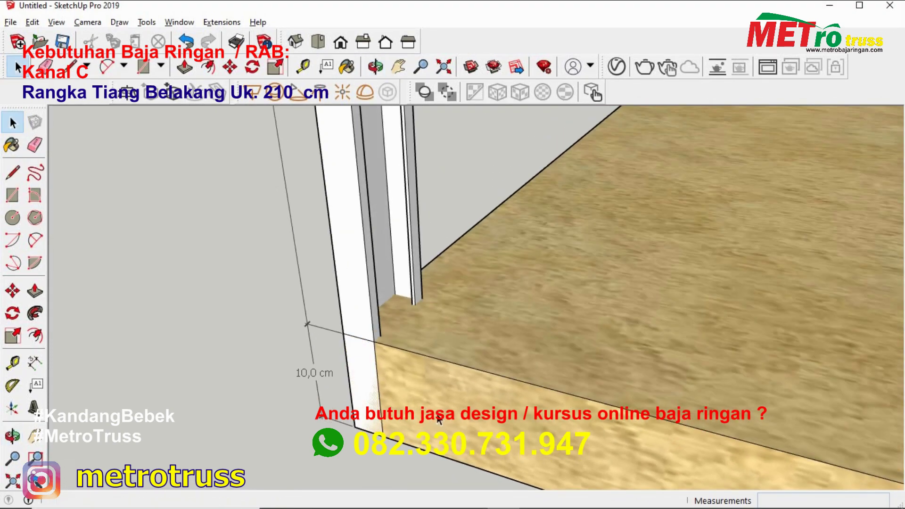
click(364, 313)
scroll(364, 313, up, 2)
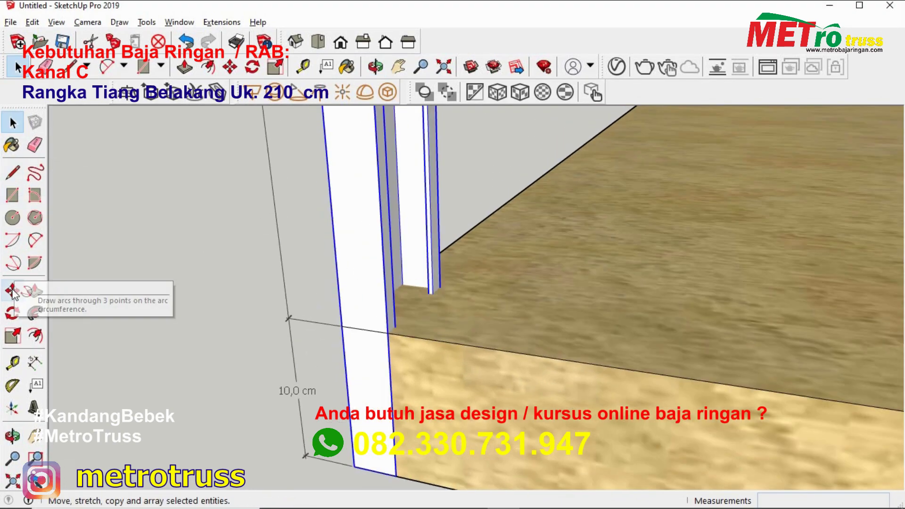
click(13, 291)
click(342, 327)
key(ctrl)
click(390, 340)
- Rotate the copied post 180° about its base and check the pair
key(q)
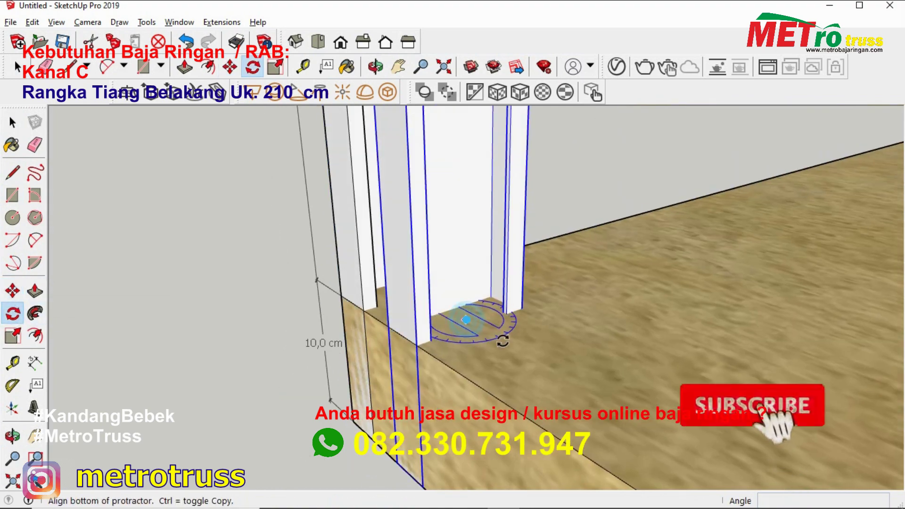
click(466, 319)
click(507, 341)
click(454, 363)
click(13, 291)
mouse_move(470, 364)
middle_down()
mouse_move(343, 369)
mouse_move(454, 347)
mouse_move(232, 242)
mouse_move(163, 232)
mouse_move(354, 262)
mouse_move(414, 311)
mouse_move(460, 318)
middle_up()
key(space)
key(l)
click(414, 311)
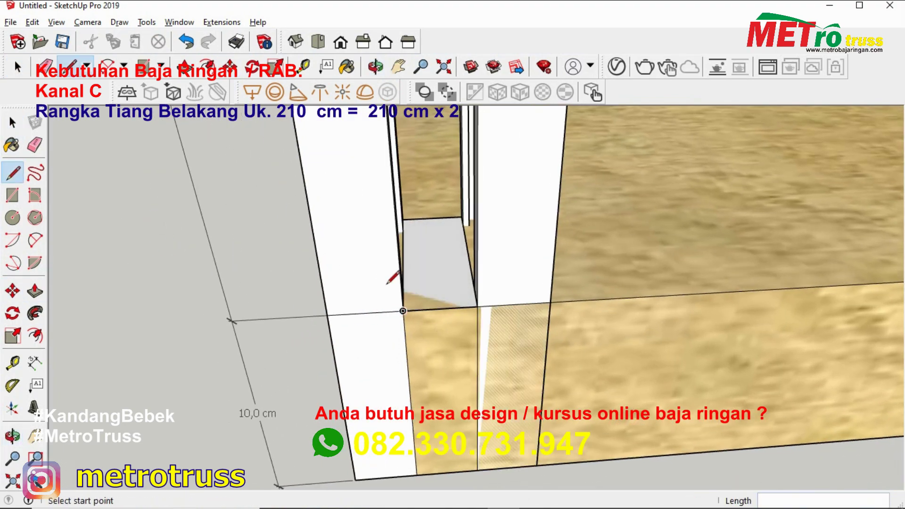
- Offset an outline inside the small floor face at the post's foot
key(f)
click(460, 312)
click(12, 174)
scroll(471, 300, up, 3)
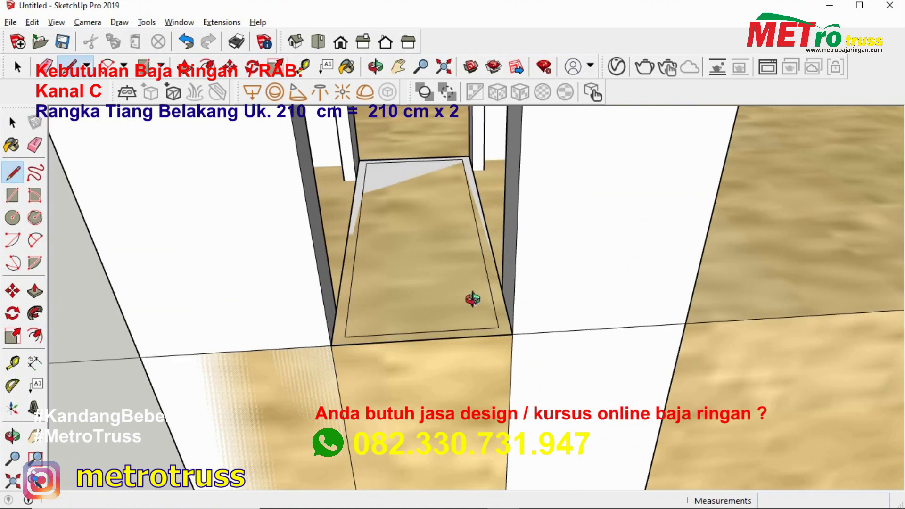
scroll(509, 302, up, 2)
key(space)
click(477, 236)
middle_drag(477, 236, 431, 293)
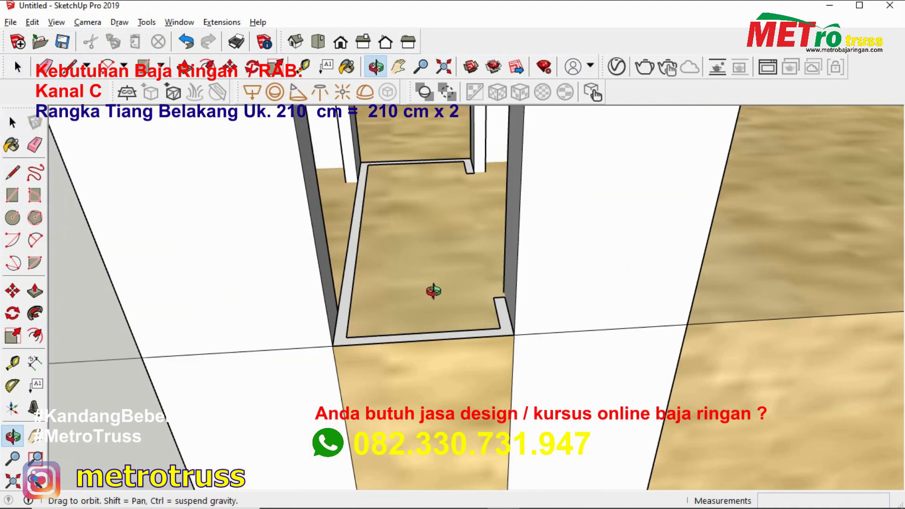
- Extrude the channel face 10 cm and dimension the piece at 20 cm
key(p)
click(296, 259)
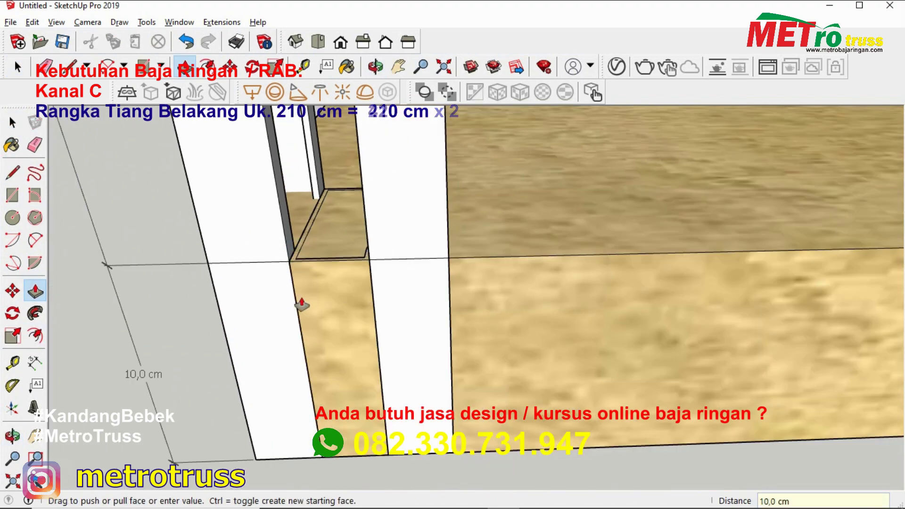
click(296, 245)
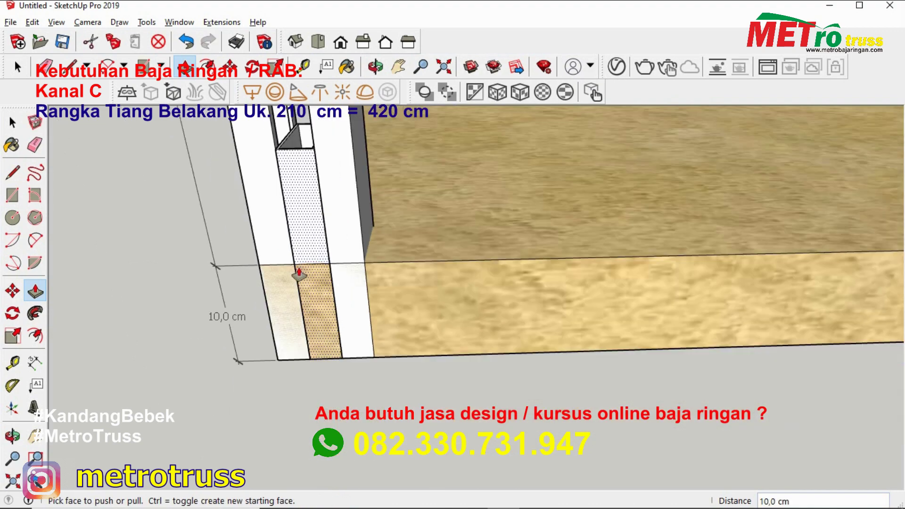
key(space)
right_click(318, 221)
key(Escape)
key(d)
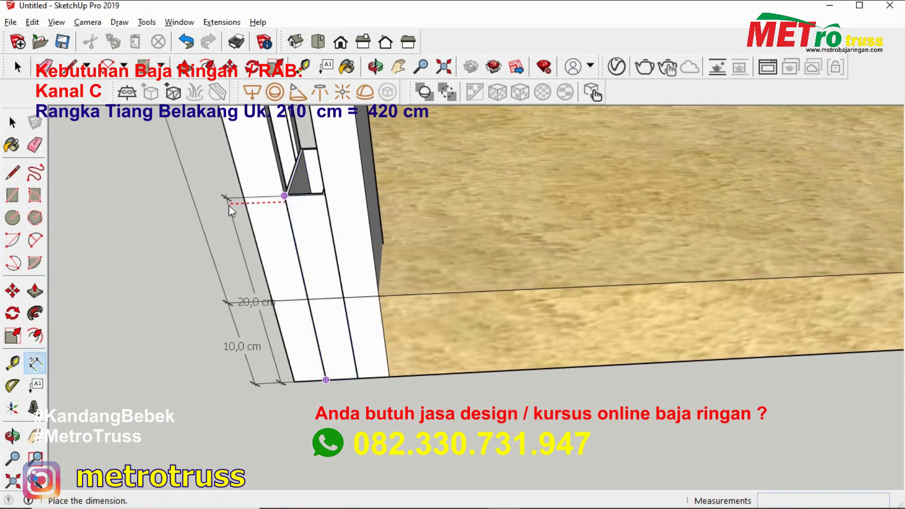
key(space)
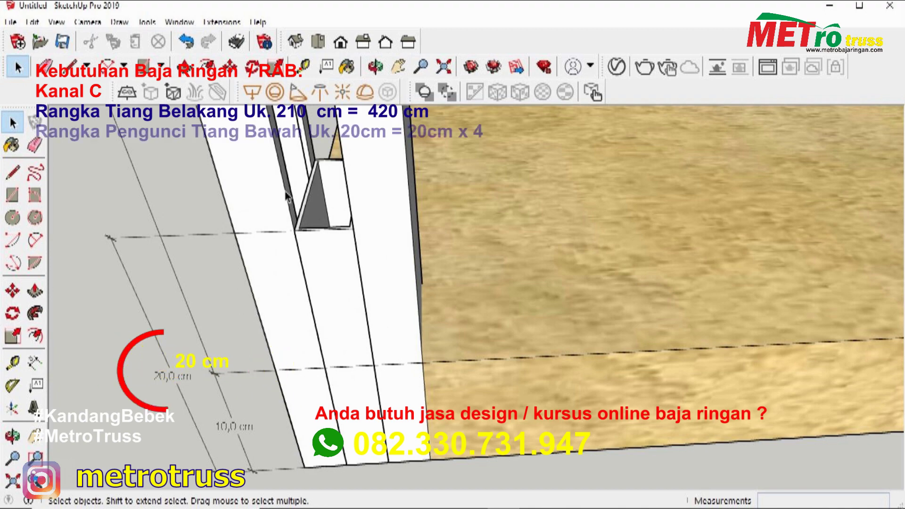
scroll(287, 196, up, 3)
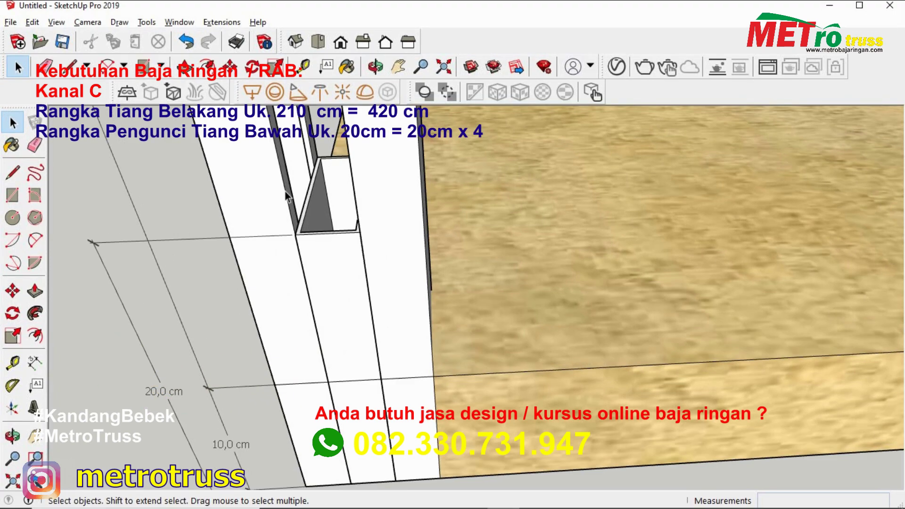
scroll(302, 198, up, 3)
- Rotate the C-channel piece and move it 3 cm over against the post
key(q)
click(313, 215)
click(401, 223)
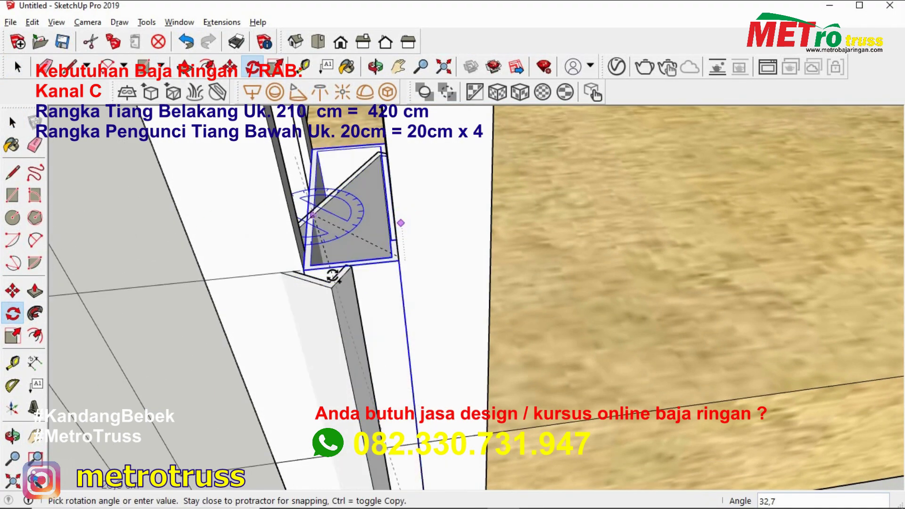
click(325, 215)
key(m)
click(300, 276)
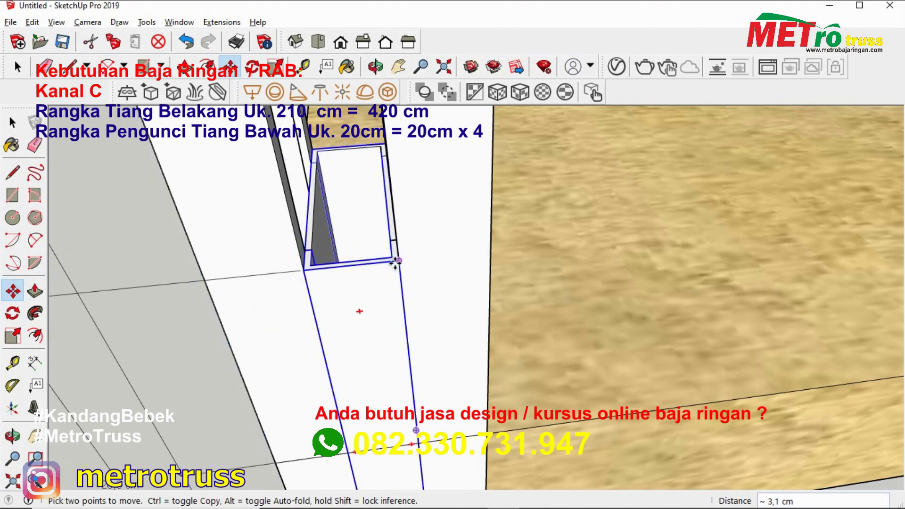
click(399, 263)
key(space)
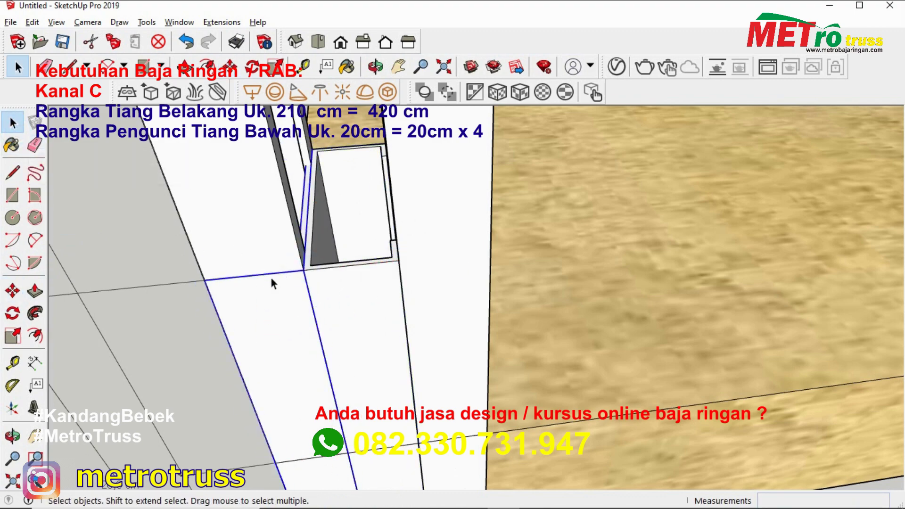
- Slide the 20 cm piece sideways along the red axis and view it from below
key(space)
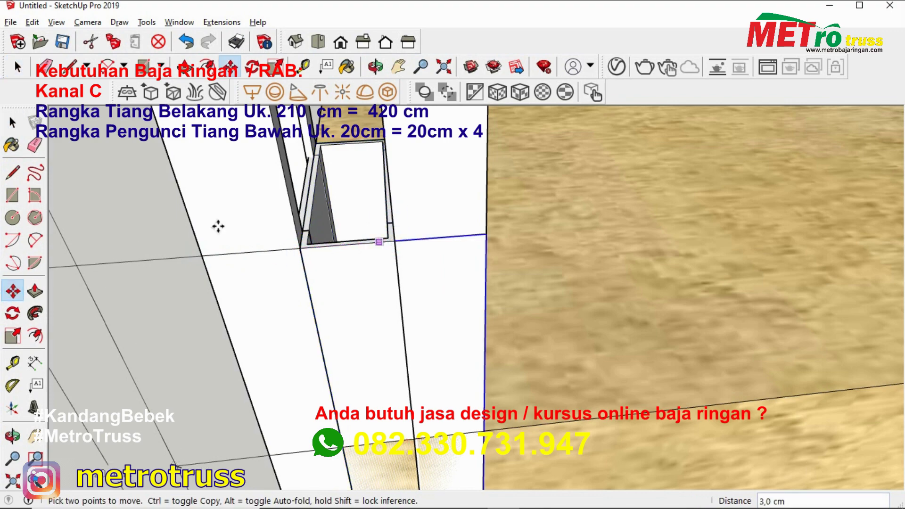
key(space)
right_click(441, 279)
click(481, 352)
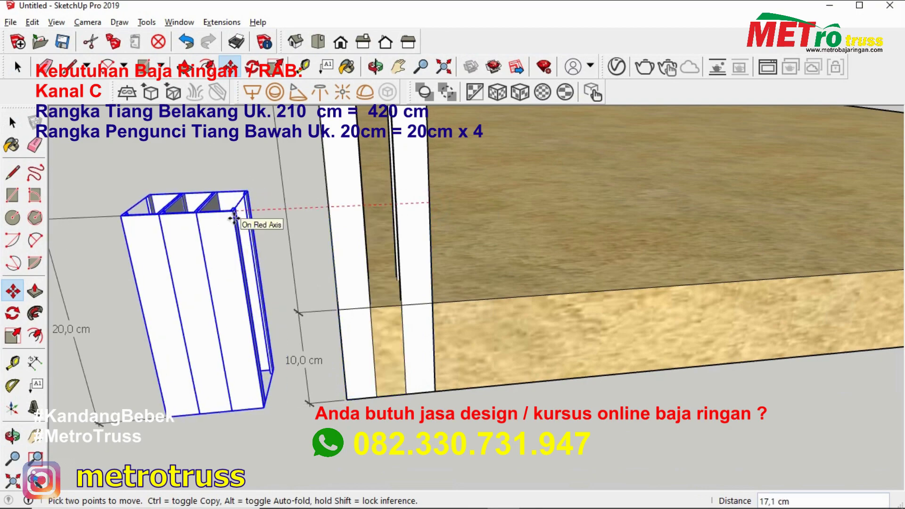
middle_drag(430, 204, 412, 263)
mouse_move(413, 186)
middle_down()
mouse_move(401, 200)
mouse_move(334, 218)
mouse_move(425, 184)
mouse_move(472, 199)
mouse_move(527, 196)
mouse_move(548, 172)
mouse_move(553, 240)
middle_up()
key(space)
- Draw a six-sided polygon bolt head, extrude it, and make it a group
click(34, 218)
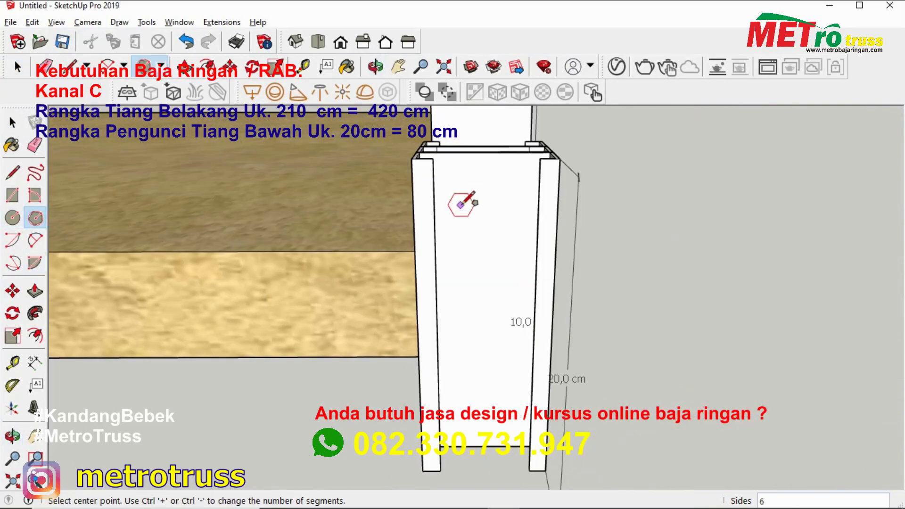
click(35, 291)
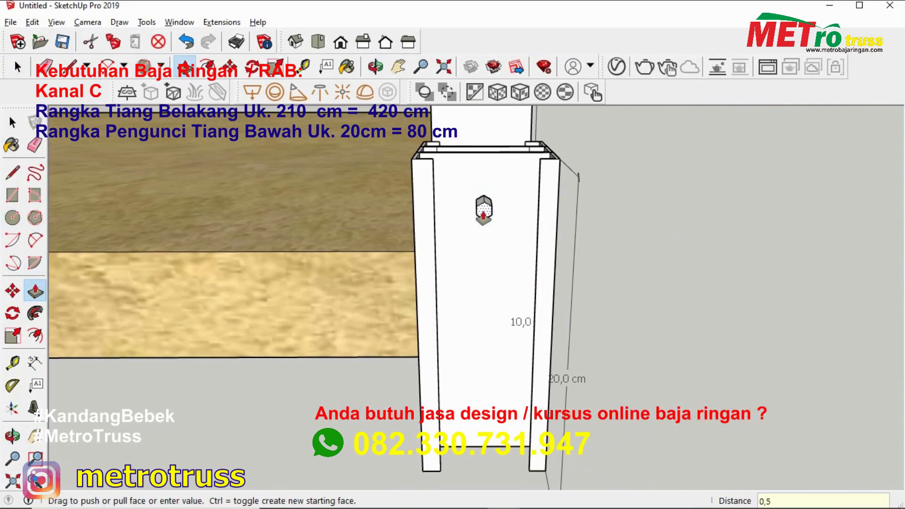
middle_drag(484, 210, 462, 202)
key(space)
triple_click(465, 204)
right_click(466, 205)
click(517, 315)
- Copy the bolt head to form a pair and space the copies down the piece
key(m)
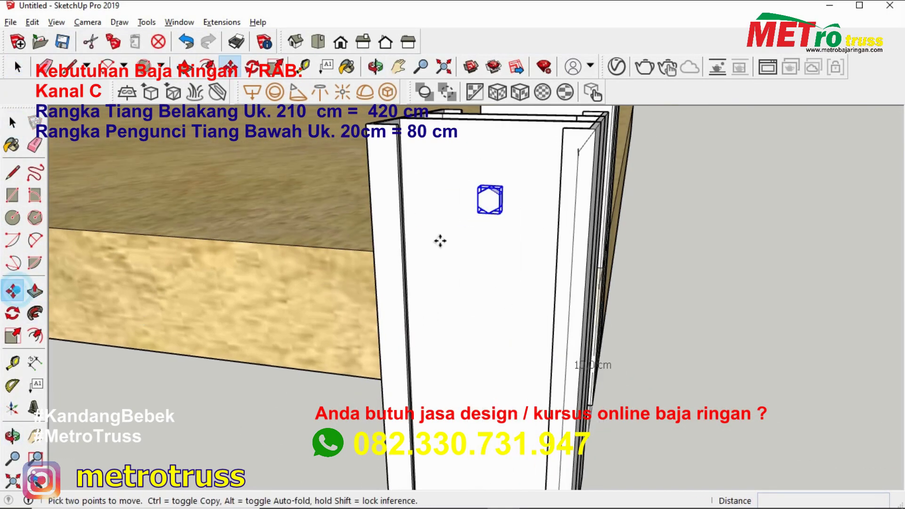
key(ctrl)
click(471, 208)
click(522, 198)
key(space)
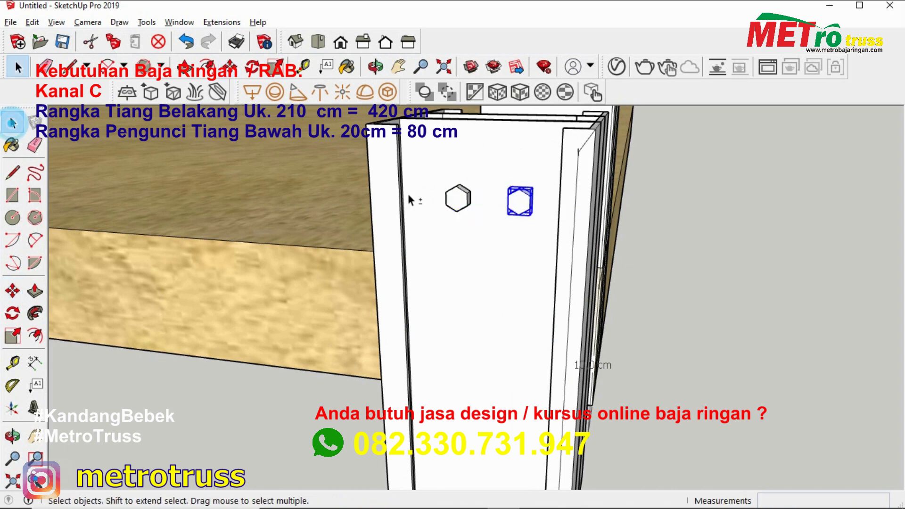
middle_drag(407, 191, 128, 262)
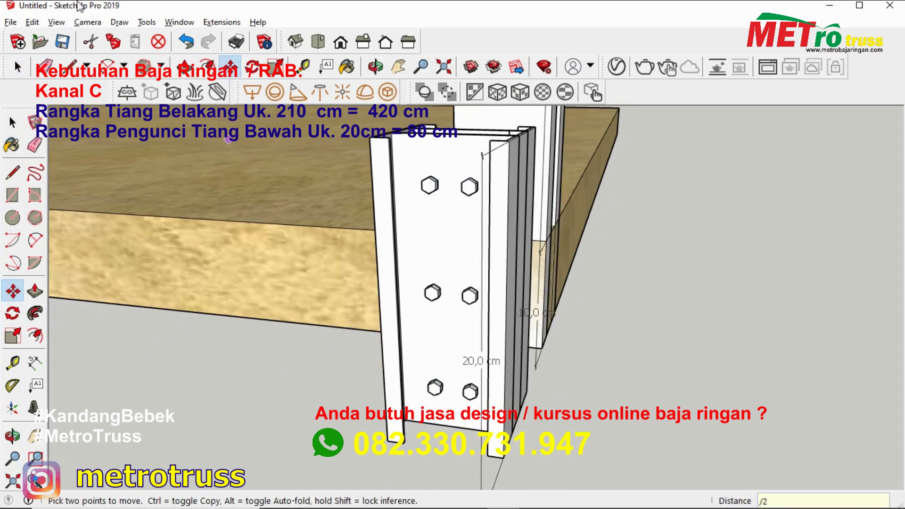
key(space)
click(471, 391)
- Copy the bolt pair to build three rows of two
mouse_move(448, 195)
middle_down()
mouse_move(364, 259)
mouse_move(64, 255)
middle_up()
key(ctrl)
click(393, 188)
mouse_move(486, 169)
middle_down()
mouse_move(360, 175)
mouse_move(481, 171)
mouse_move(481, 268)
mouse_move(400, 276)
mouse_move(429, 222)
mouse_move(452, 340)
middle_up()
key(space)
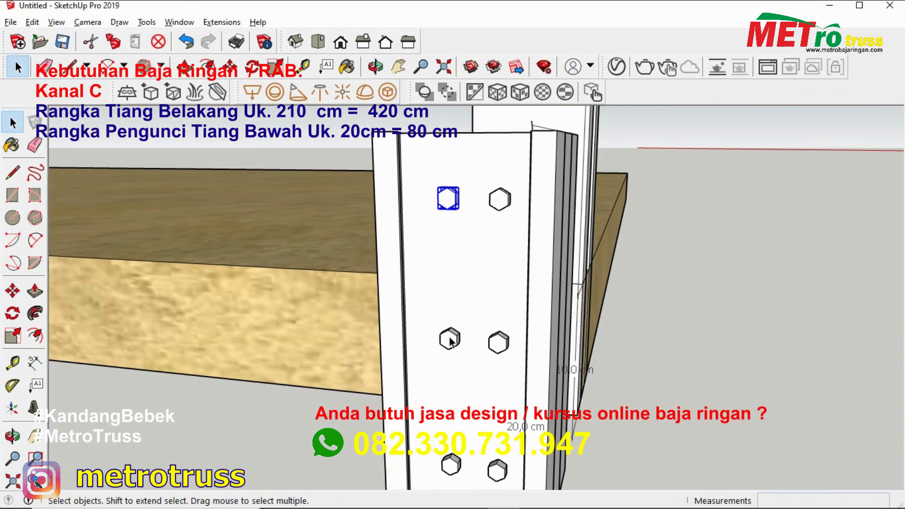
- Orbit around the post to check the bolted locking piece
right_click(490, 474)
middle_drag(490, 474, 376, 264)
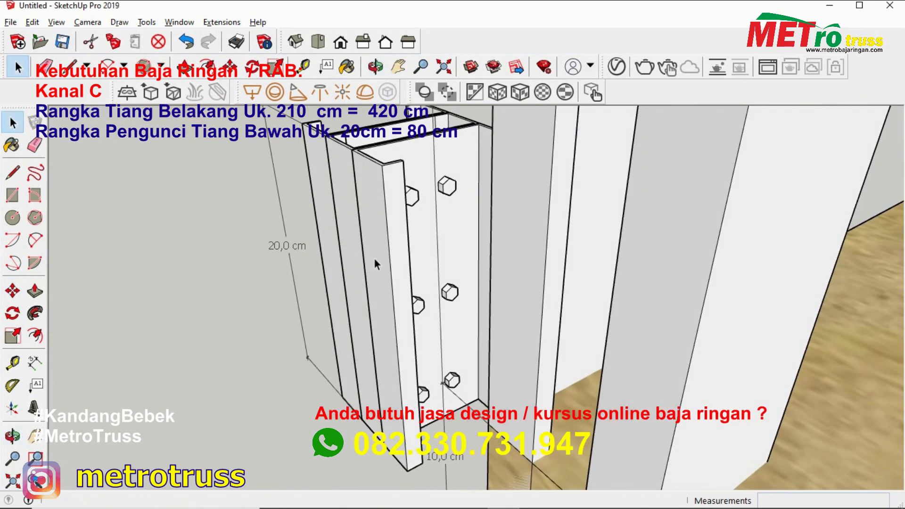
right_click(457, 383)
middle_drag(525, 216, 460, 330)
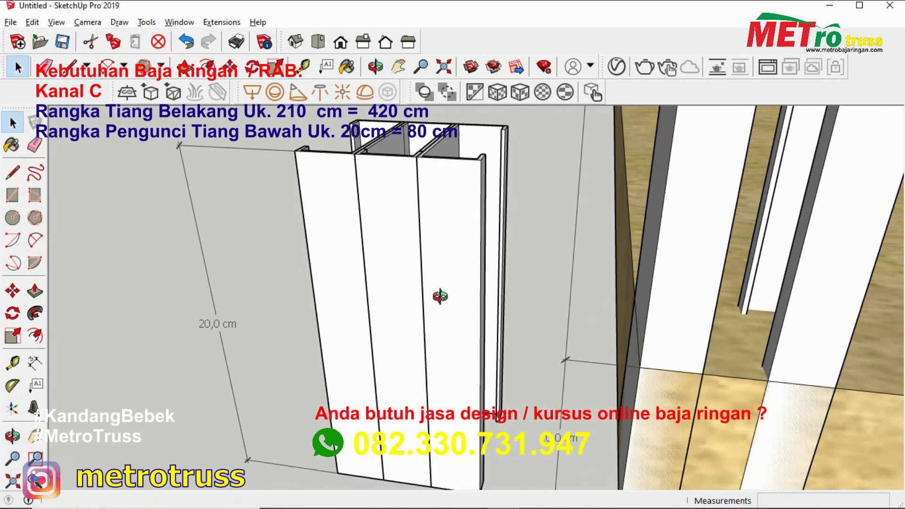
right_click(460, 330)
mouse_move(491, 217)
middle_down()
mouse_move(468, 183)
mouse_move(566, 330)
mouse_move(331, 330)
middle_up()
key(m)
scroll(468, 183, down, 3)
scroll(669, 427, up, 5)
scroll(670, 427, down, 3)
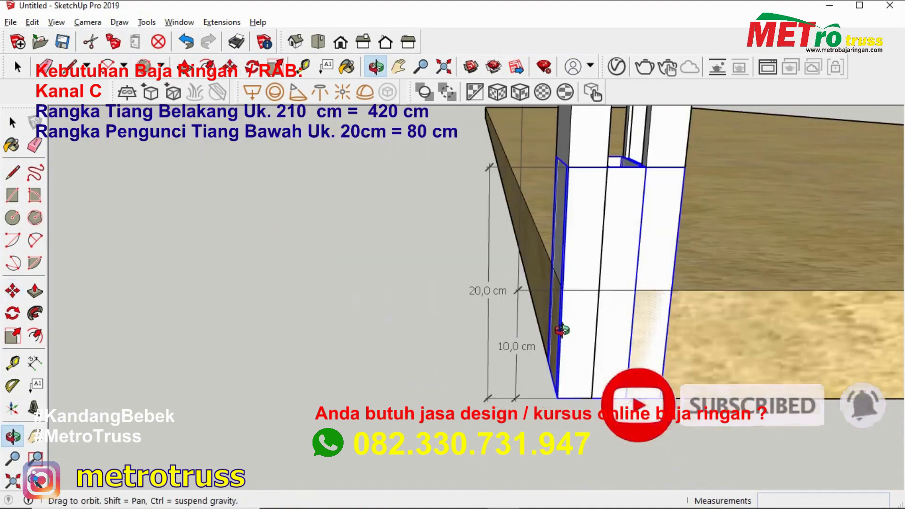
- Draw a hexagon on the locking piece's other face, extrude it and group it as a bolt head
scroll(314, 351, down, 4)
scroll(314, 350, up, 2)
click(36, 218)
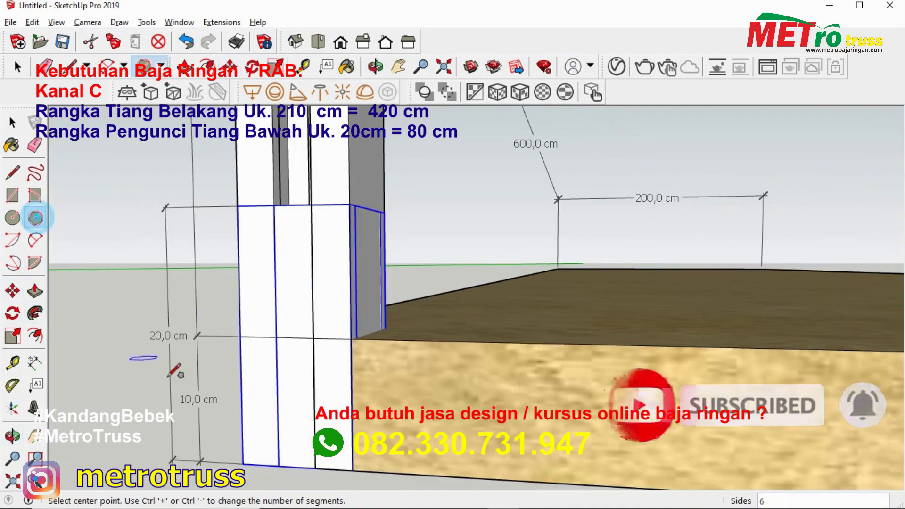
key(p)
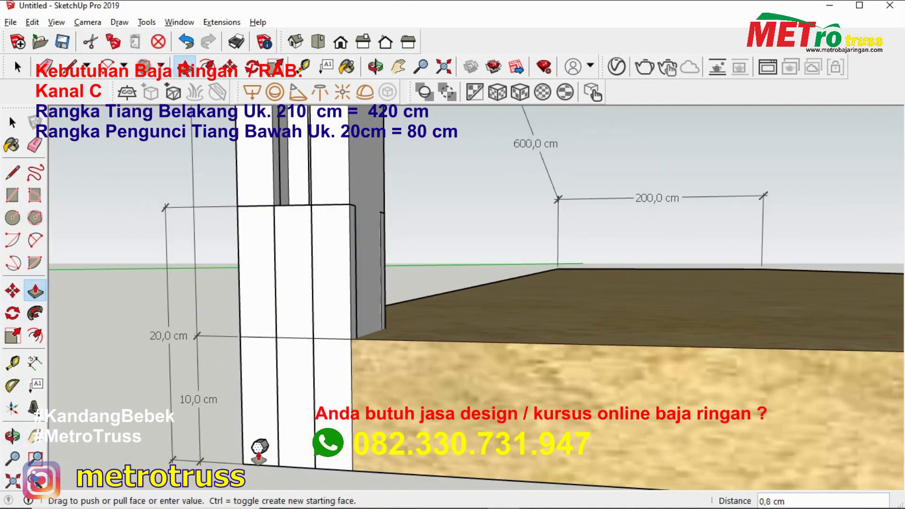
scroll(264, 443, up, 1)
key(space)
click(259, 443)
right_click(259, 443)
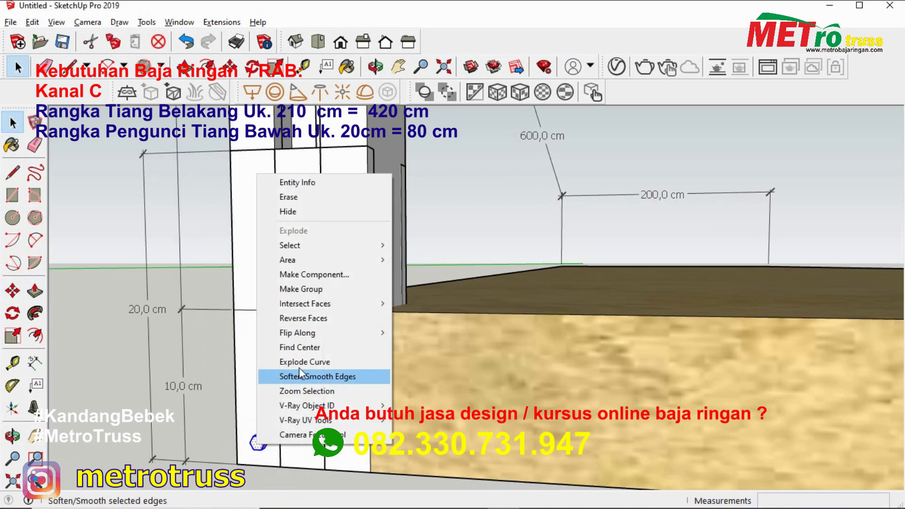
click(34, 301)
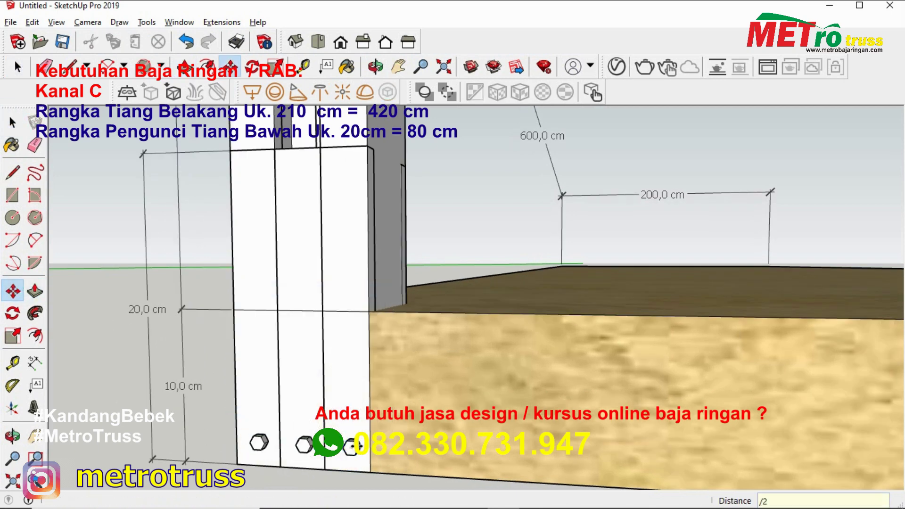
- Group the three bottom hex bolts into one row
key(space)
drag(282, 434, 209, 415)
right_click(354, 455)
click(392, 330)
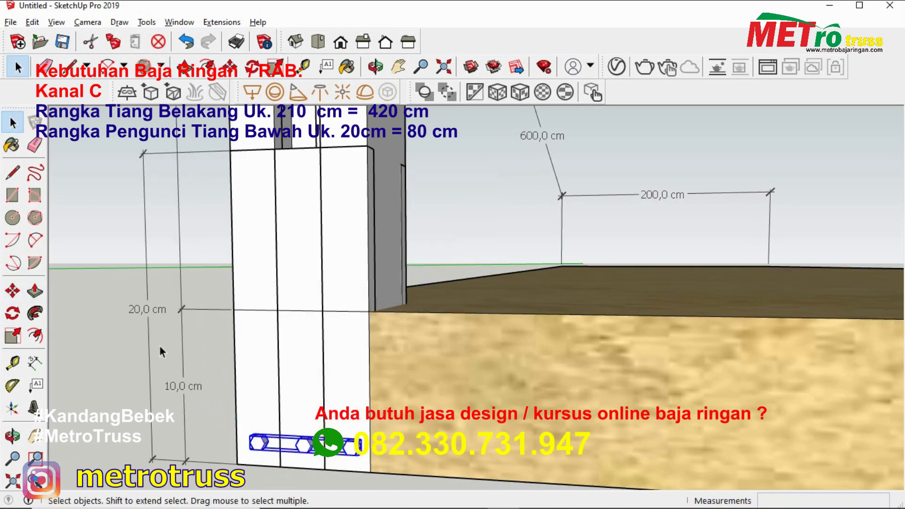
- Copy the bolt row to the top with /3, making four evenly spaced rows
click(355, 174)
text(/3)
key(Return)
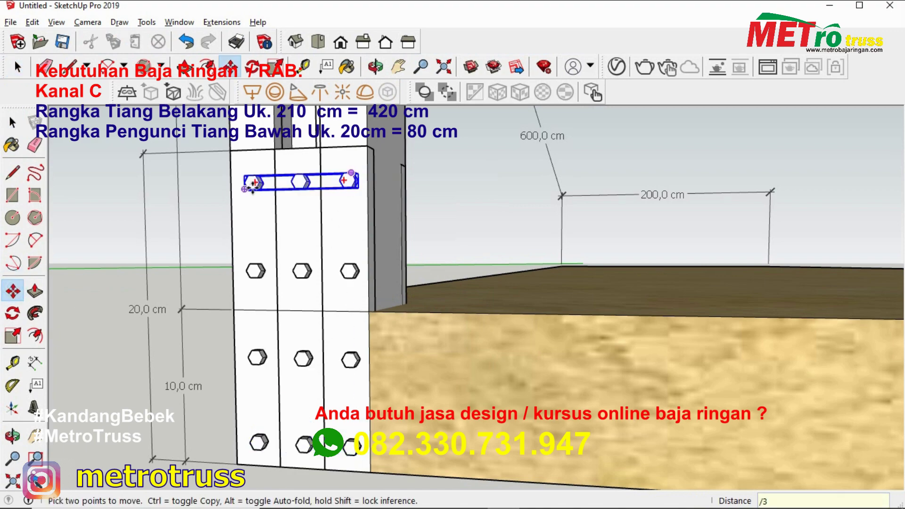
key(space)
click(205, 194)
- Group the four bolt rows and copy the bolt set onto the brace's other face
drag(377, 460, 380, 467)
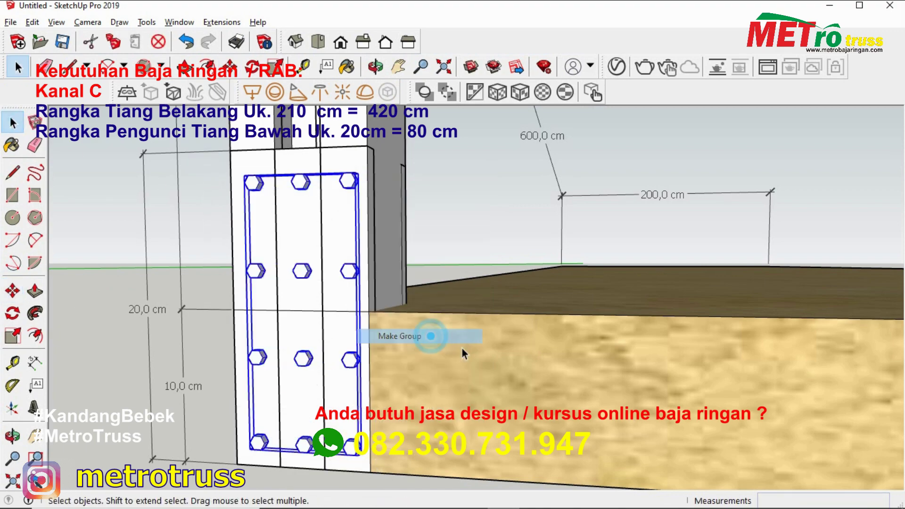
middle_drag(383, 337, 441, 157)
click(21, 293)
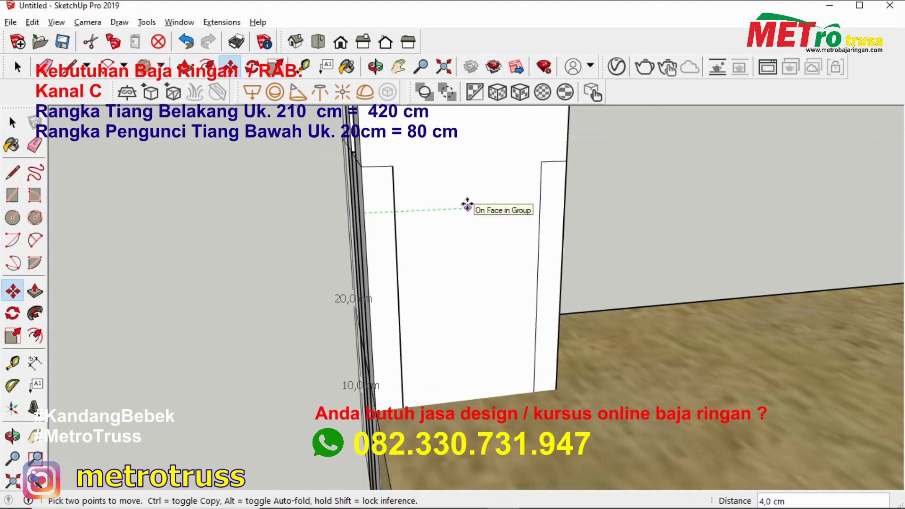
key(ctrl)
click(469, 204)
middle_drag(487, 236, 53, 235)
key(space)
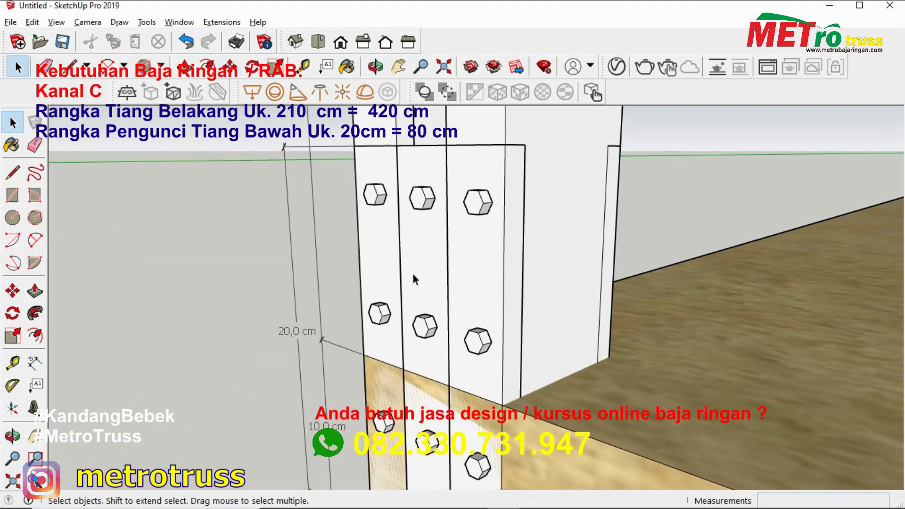
click(414, 222)
mouse_move(414, 221)
middle_down()
mouse_move(307, 249)
mouse_move(485, 228)
middle_up()
right_click(484, 228)
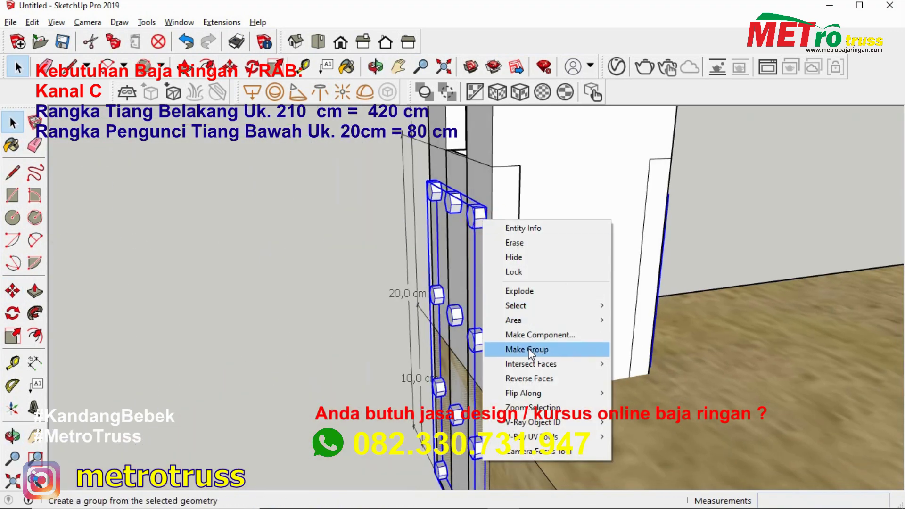
mouse_move(522, 299)
middle_down()
mouse_move(561, 284)
mouse_move(458, 322)
middle_up()
- Copy the bolted bracket from its base point up to the top of the post
scroll(457, 322, down, 5)
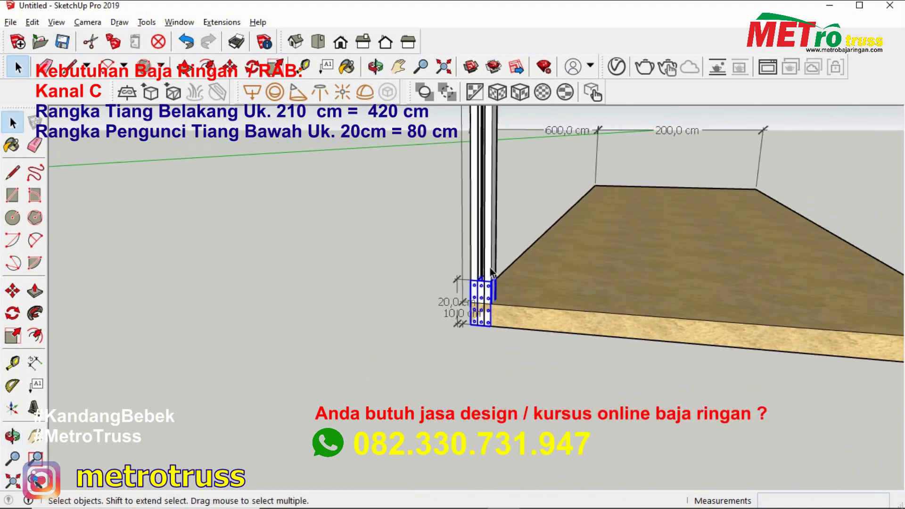
scroll(489, 322, up, 5)
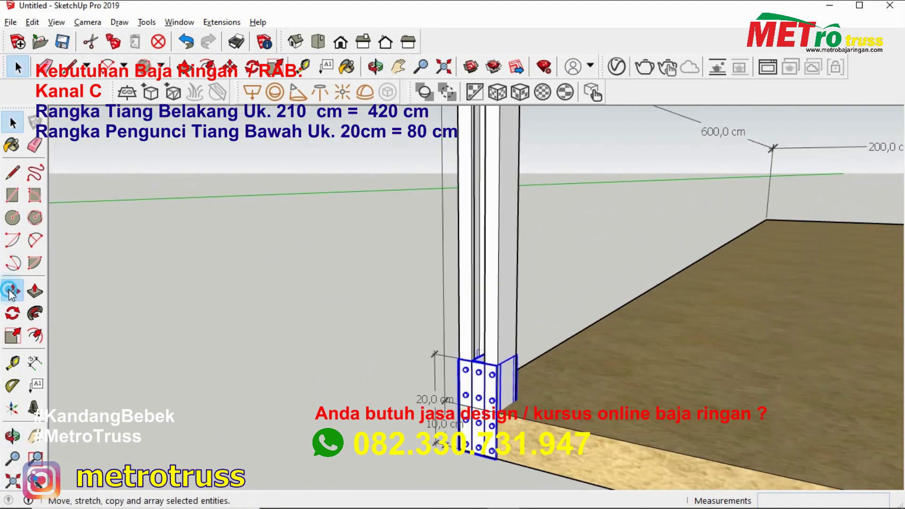
click(11, 292)
click(498, 365)
key(ctrl)
scroll(498, 366, down, 5)
scroll(486, 262, up, 4)
scroll(516, 178, up, 2)
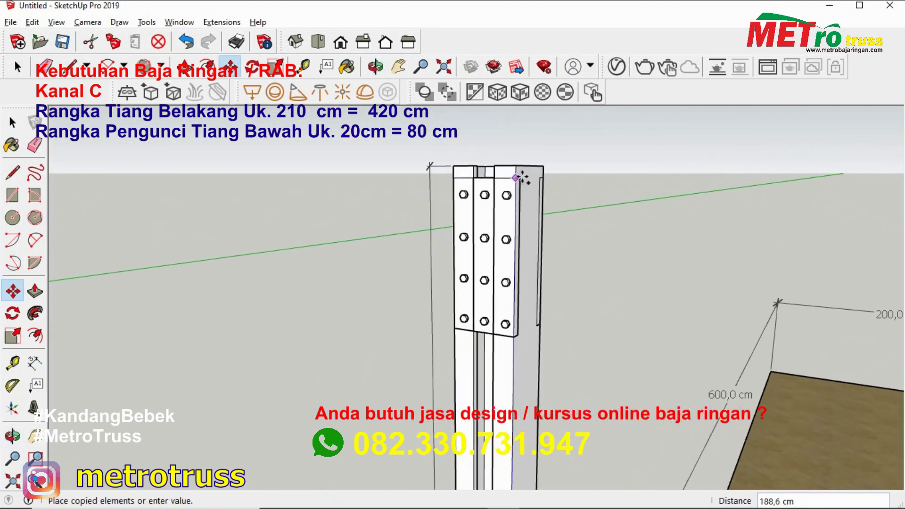
click(515, 178)
scroll(515, 178, down, 3)
key(space)
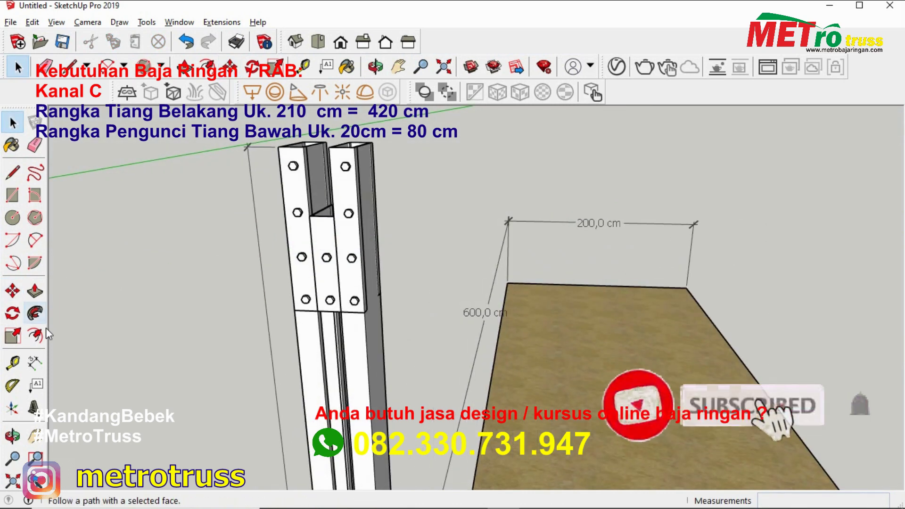
- Add the 20 cm bracket dimension beside the post
click(35, 363)
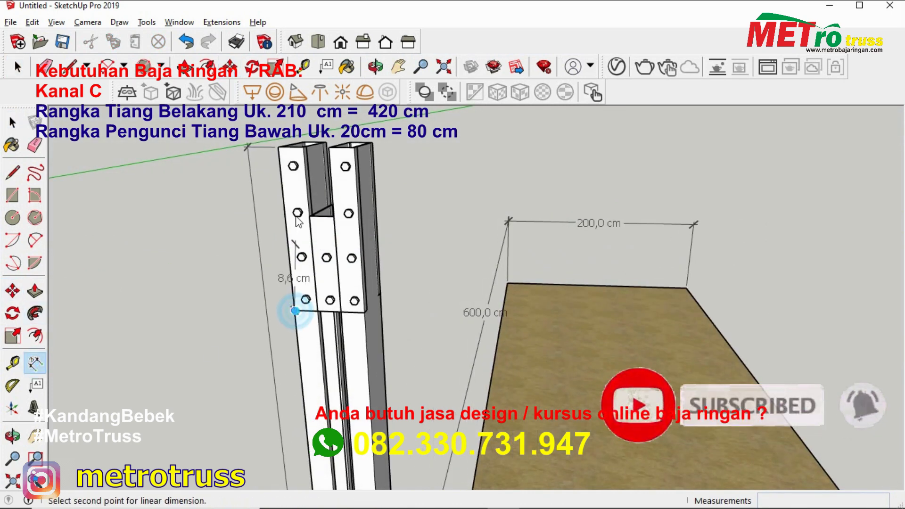
click(282, 146)
click(230, 153)
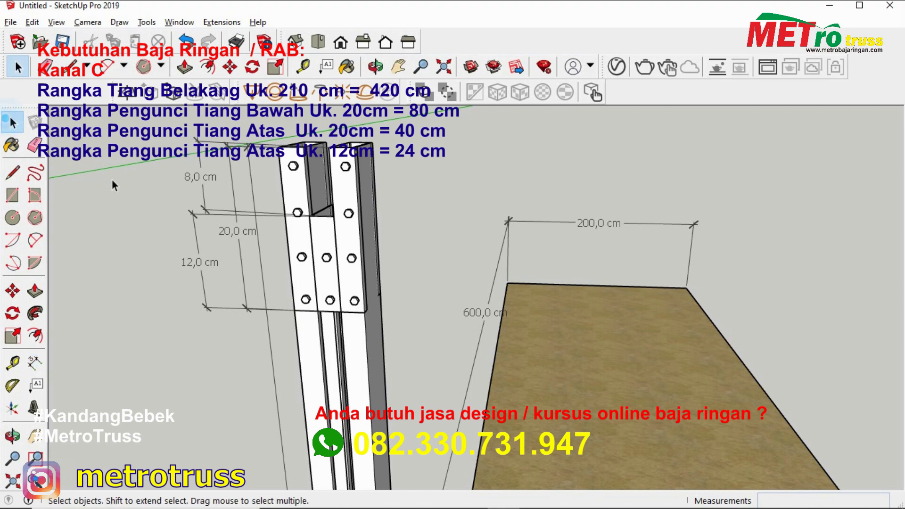
- Bring the whole post into view and begin moving it from its base corner along the floor
middle_drag(126, 188, 133, 194)
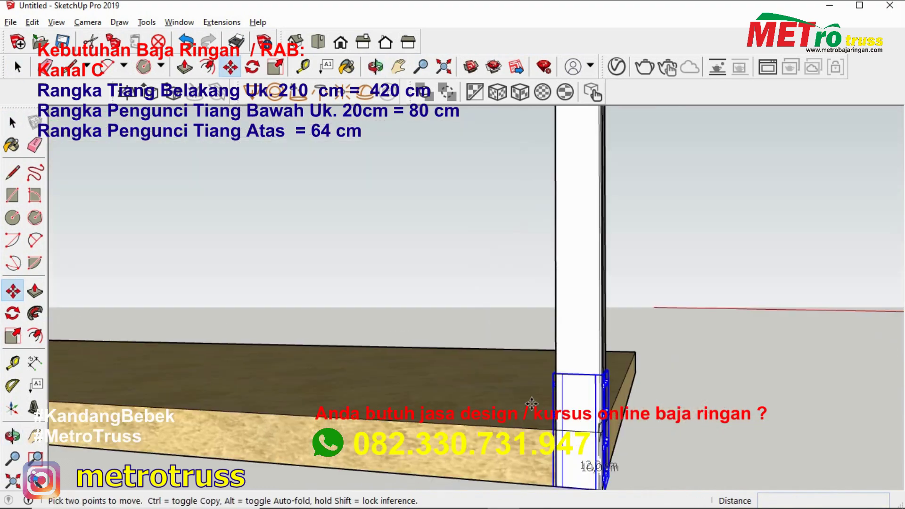
scroll(524, 459, down, 5)
middle_drag(524, 460, 283, 460)
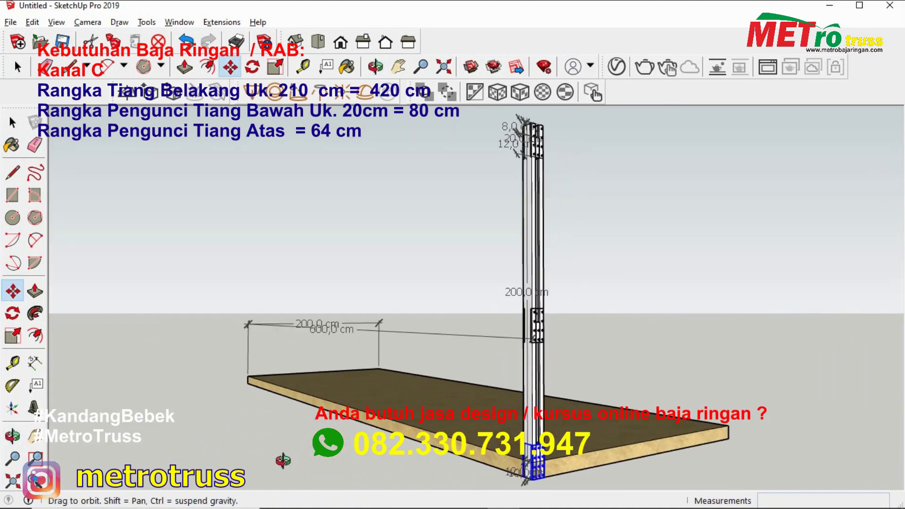
right_click(544, 206)
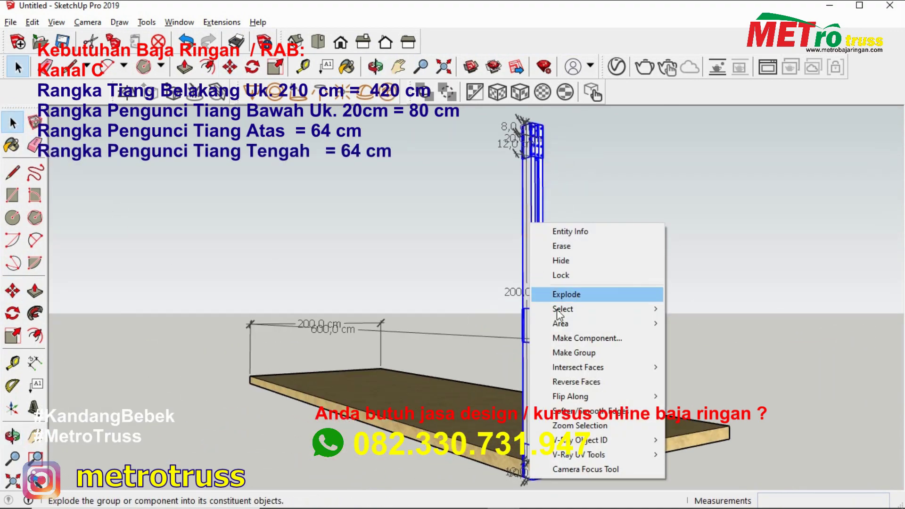
scroll(597, 439, up, 3)
scroll(597, 439, up, 3)
drag(597, 439, 566, 436)
key(space)
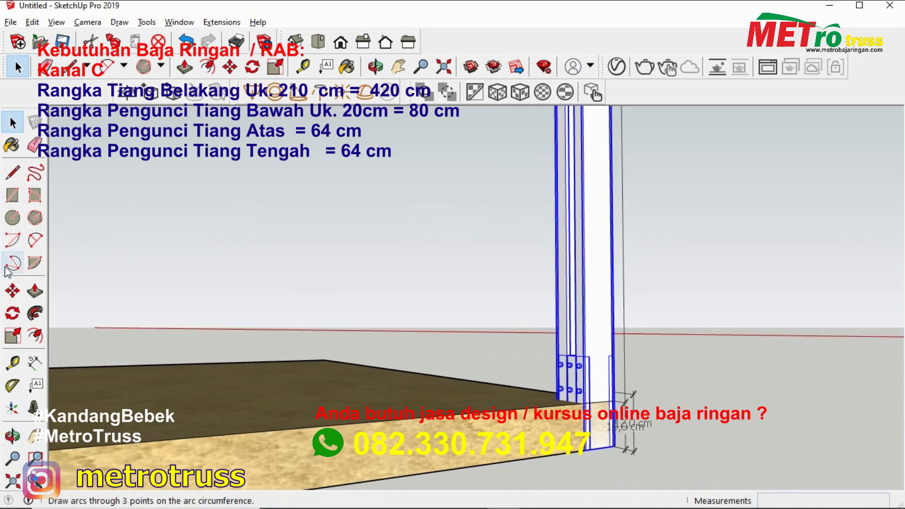
click(581, 454)
scroll(581, 455, down, 5)
- Undo the unwanted post copy
key(ctrl)
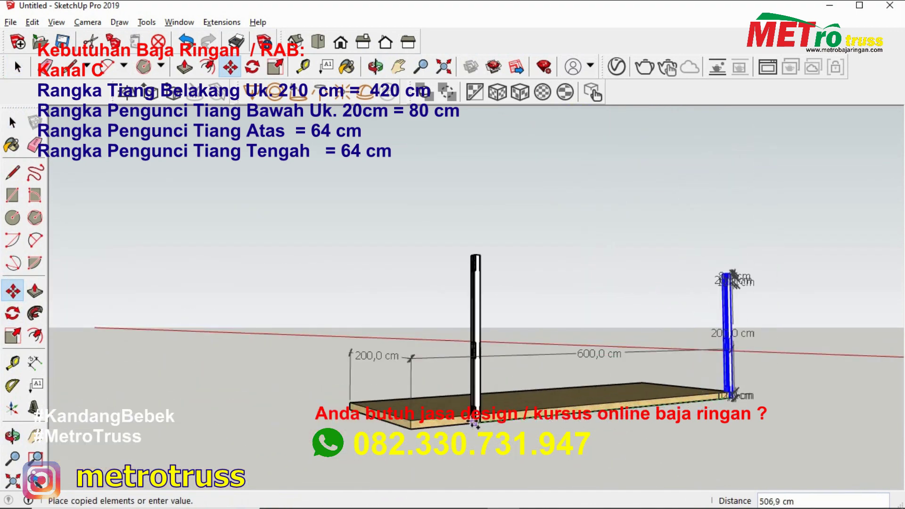
scroll(399, 460, up, 3)
scroll(398, 460, up, 3)
key(ctrl+z)
scroll(792, 401, down, 4)
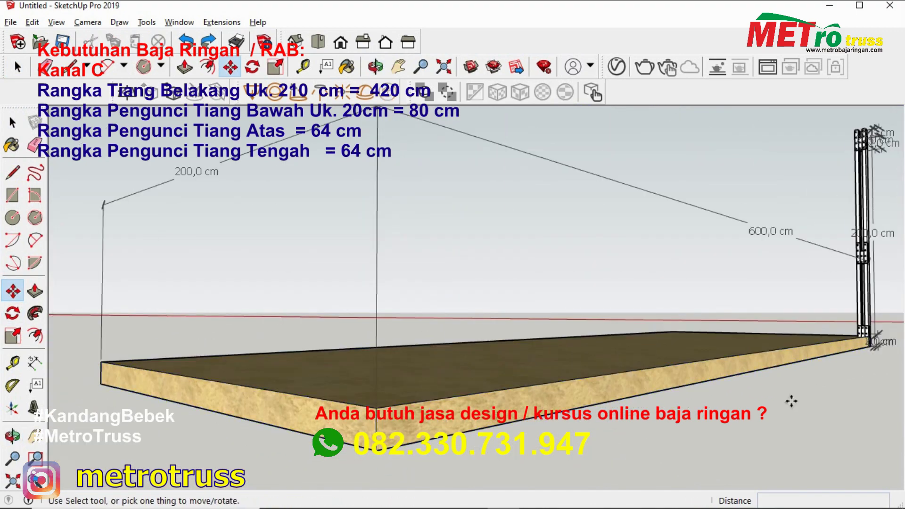
- Copy the right-end post to the left end of the 600 cm back edge
click(862, 333)
scroll(839, 353, up, 3)
scroll(788, 362, up, 3)
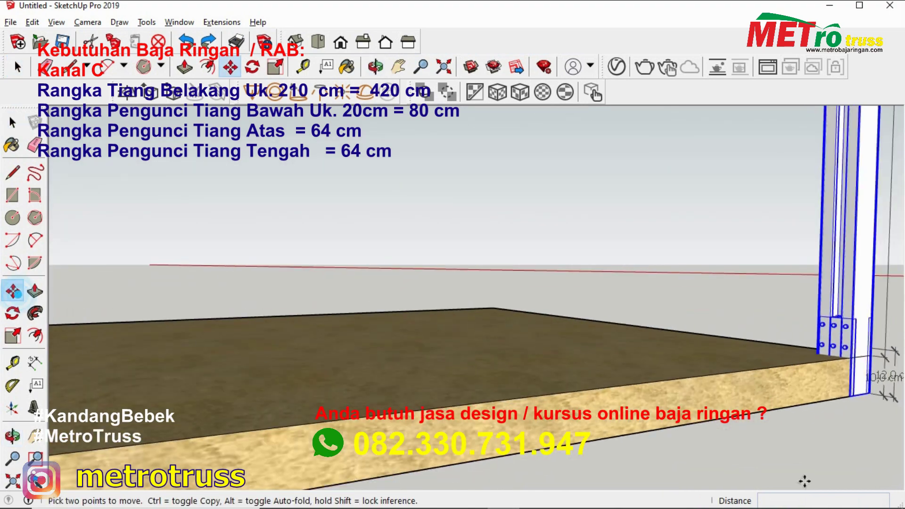
click(851, 396)
key(ctrl)
scroll(851, 396, down, 3)
scroll(424, 384, down, 2)
scroll(462, 387, up, 5)
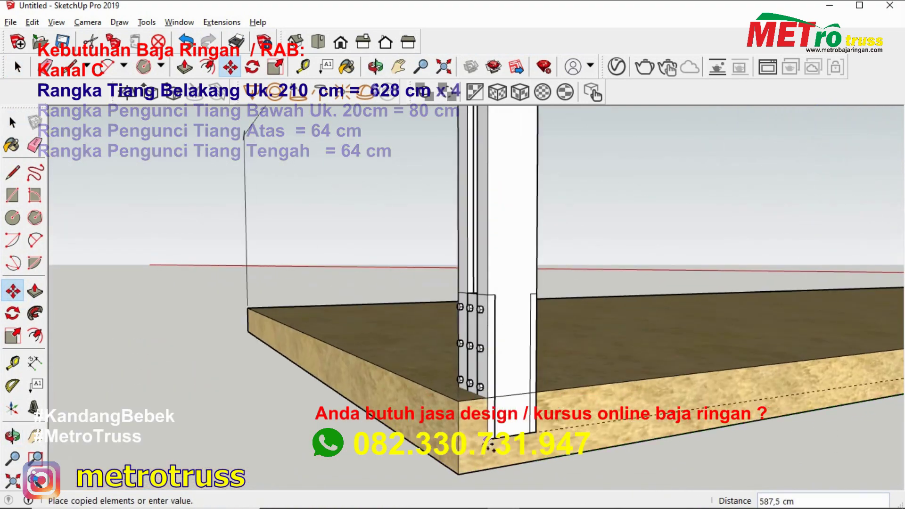
scroll(458, 474, up, 2)
click(459, 474)
scroll(453, 474, down, 2)
scroll(445, 474, down, 3)
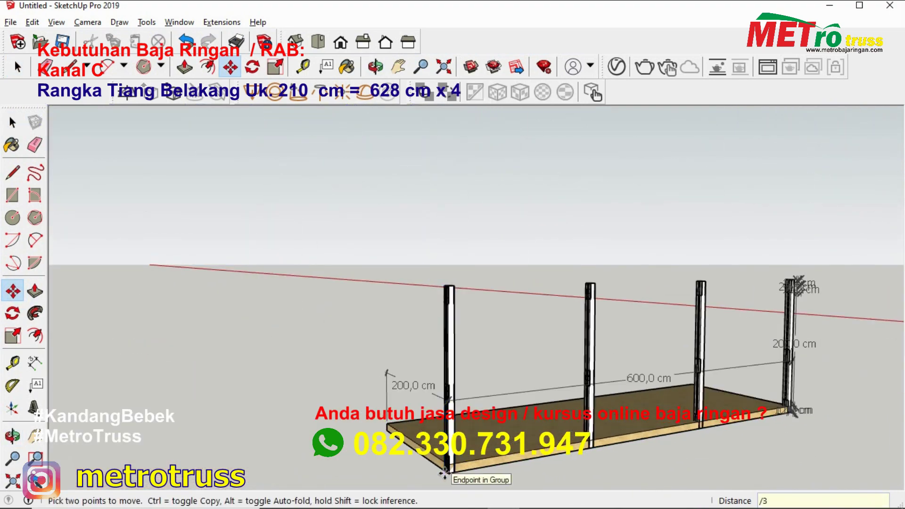
- Select the right-hand back post and start copying it toward the front edge
click(14, 125)
mouse_move(424, 330)
middle_down()
mouse_move(540, 371)
mouse_move(628, 339)
middle_up()
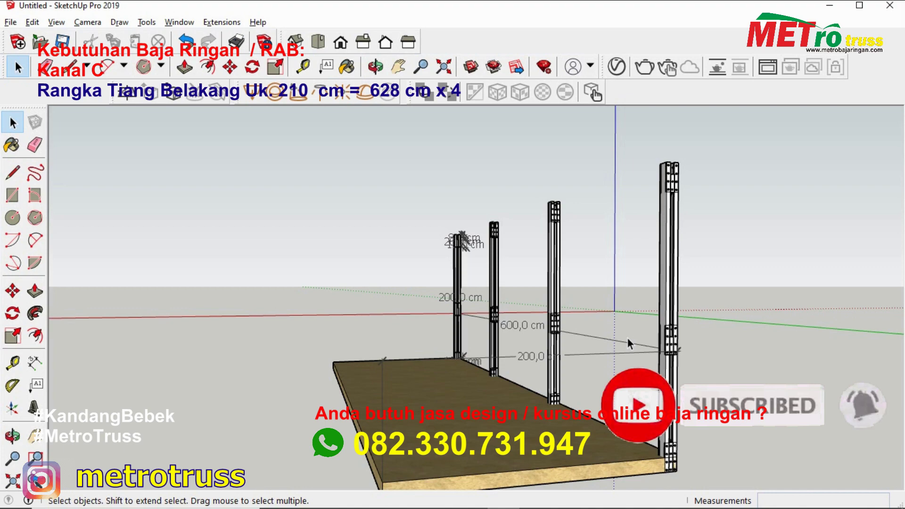
click(675, 453)
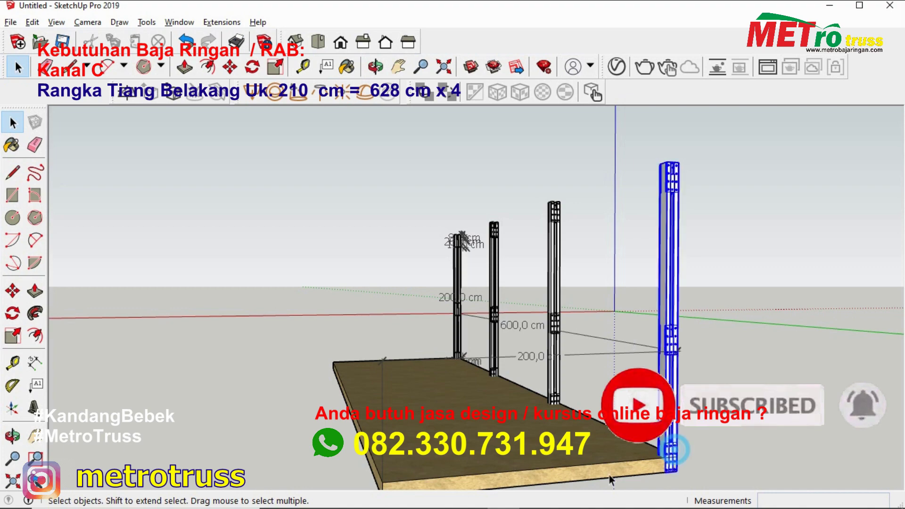
middle_drag(609, 475, 673, 434)
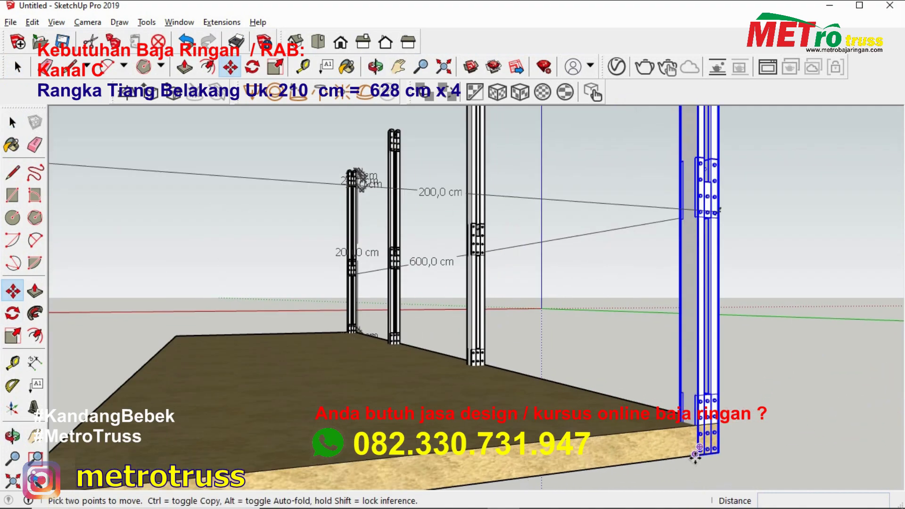
click(688, 468)
key(ctrl)
- Place the post copy at the front corner of the floor
scroll(590, 446, up, 5)
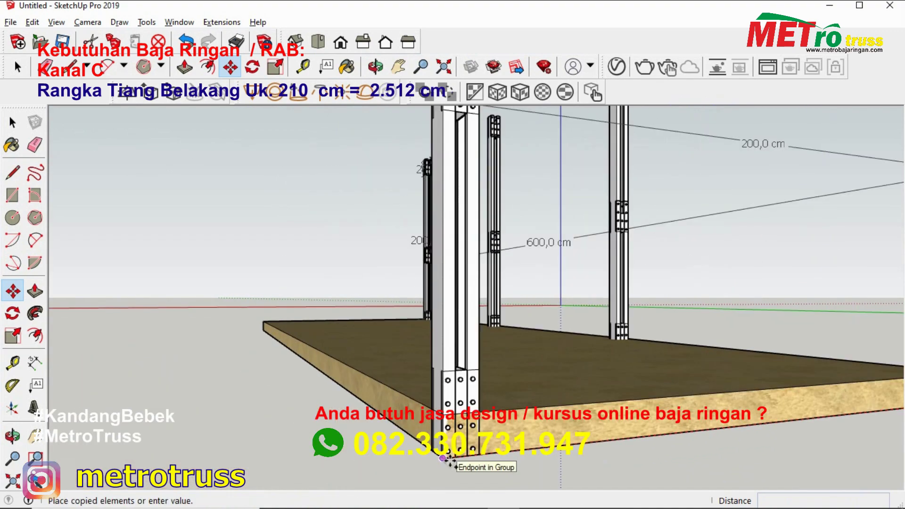
click(469, 461)
scroll(511, 460, down, 10)
scroll(511, 460, up, 2)
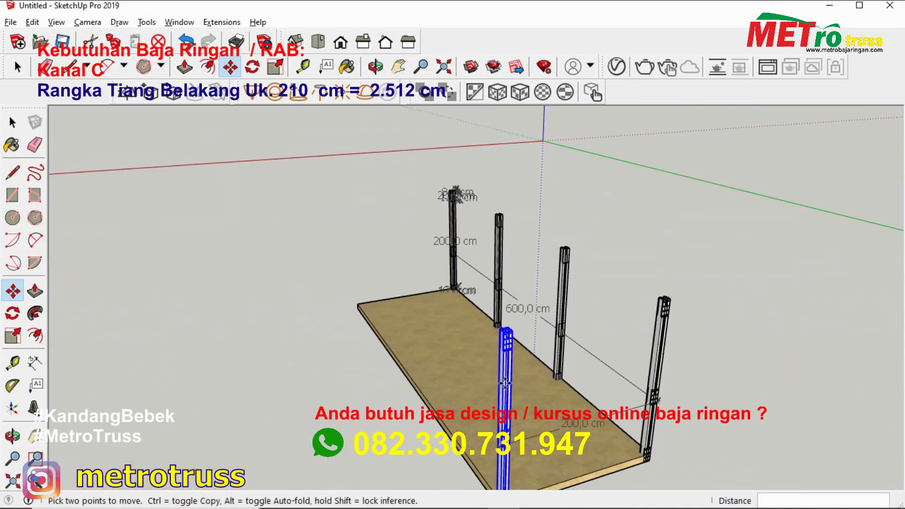
scroll(507, 424, up, 3)
scroll(496, 330, up, 3)
- Explode the front post and pull its top face up to lengthen it to 260 cm
right_click(487, 362)
key(Escape)
scroll(472, 330, down, 2)
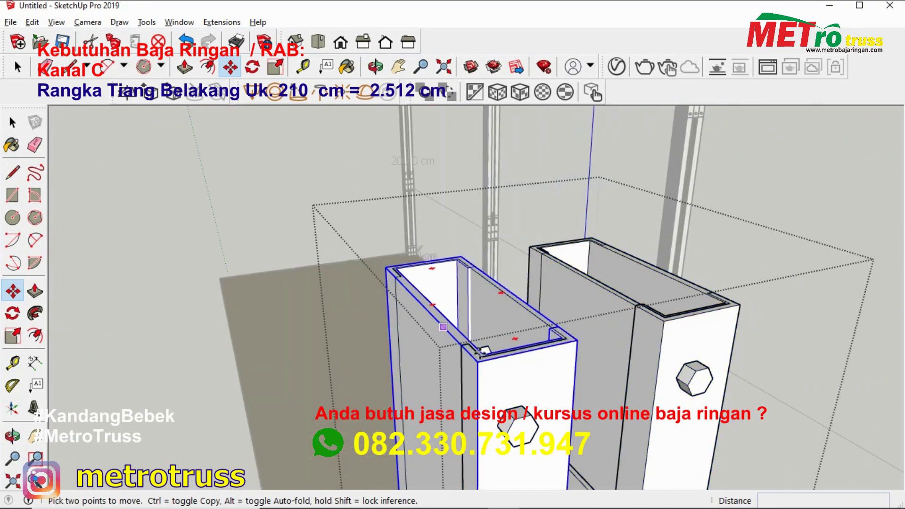
key(space)
right_click(448, 302)
click(517, 156)
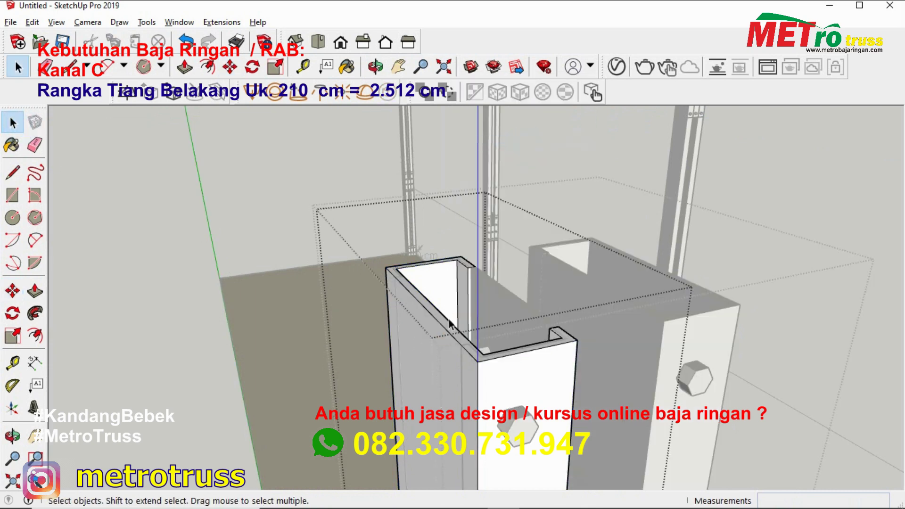
click(35, 292)
scroll(377, 283, down, 5)
click(378, 271)
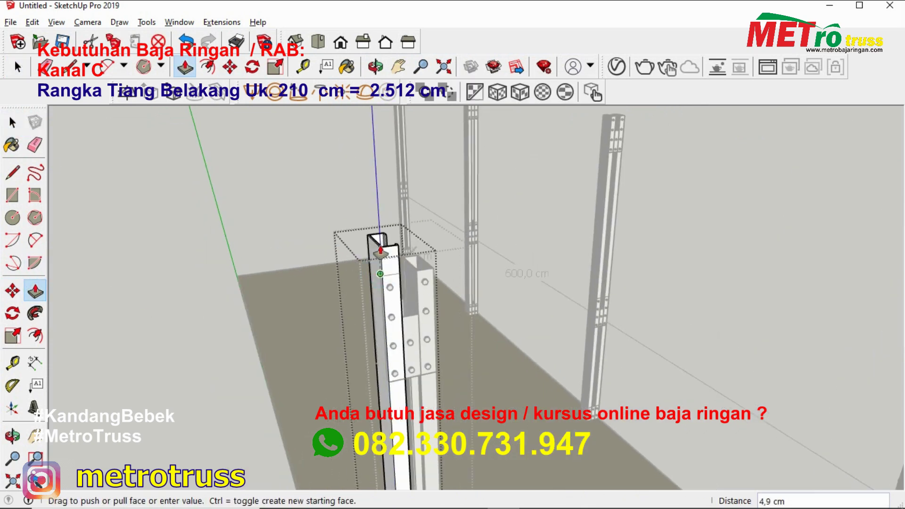
- Edit the post group and select its top connector plate
right_click(414, 387)
click(441, 194)
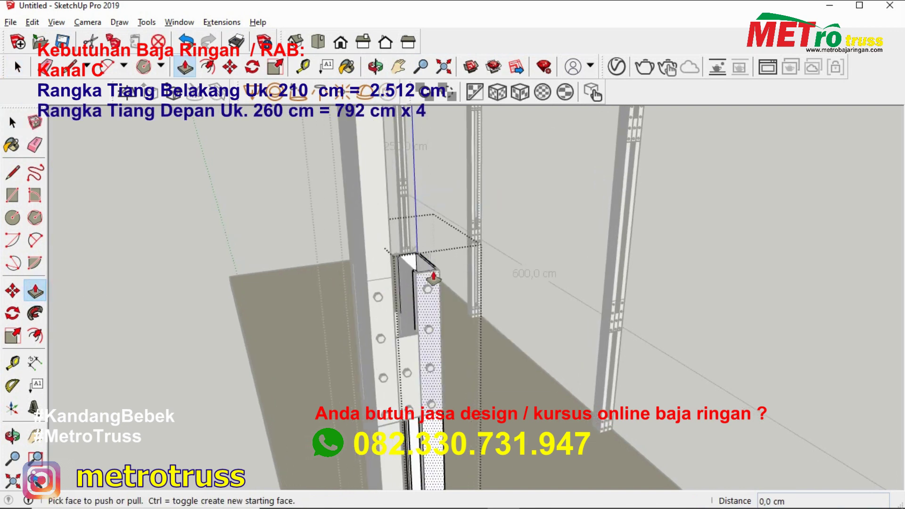
key(space)
scroll(209, 263, down, 3)
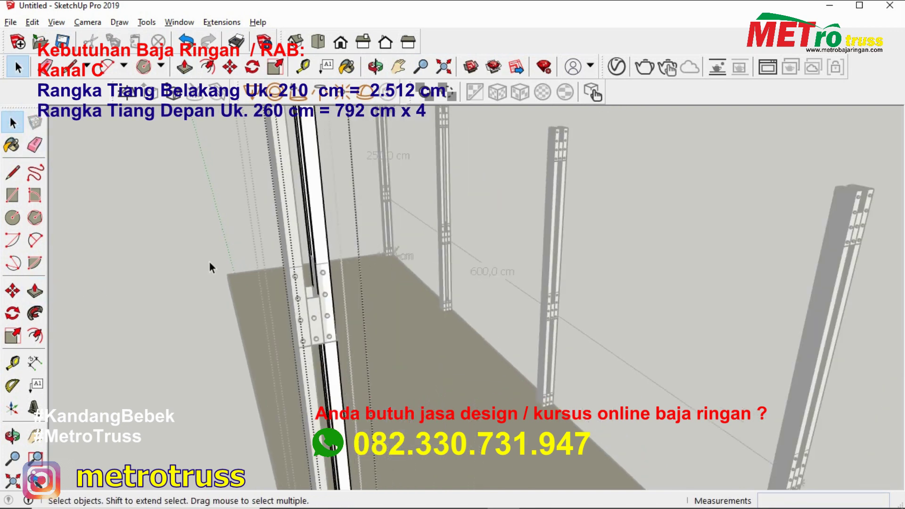
click(320, 335)
scroll(243, 237, up, 2)
scroll(352, 380, up, 3)
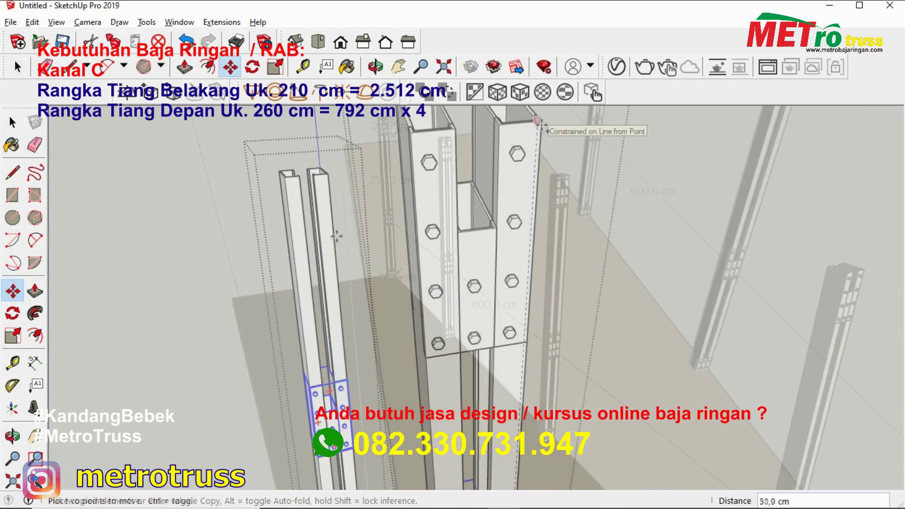
middle_drag(330, 236, 566, 215)
scroll(472, 235, down, 3)
- Dimension the taller front post's height at 260 cm
key(space)
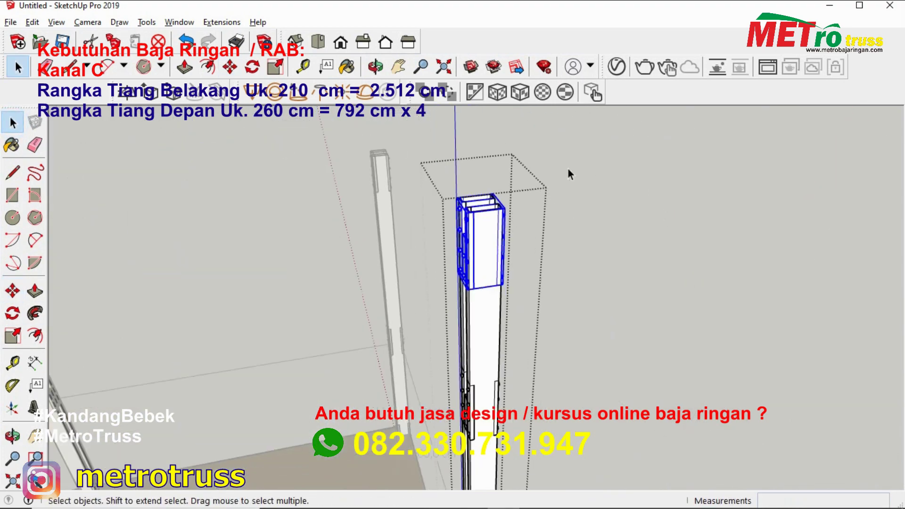
scroll(418, 247, up, 3)
mouse_move(418, 247)
middle_down()
mouse_move(451, 205)
mouse_move(483, 193)
mouse_move(425, 226)
middle_up()
click(36, 362)
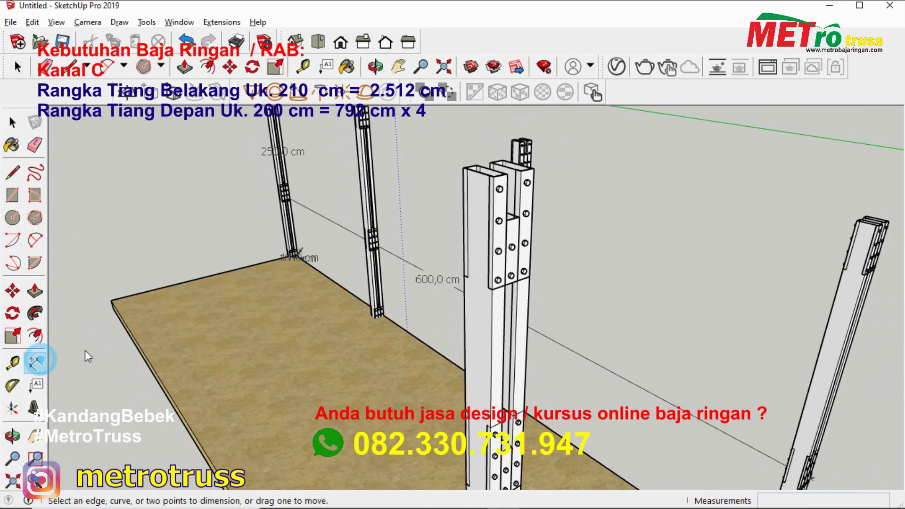
scroll(489, 162, down, 5)
scroll(466, 344, up, 6)
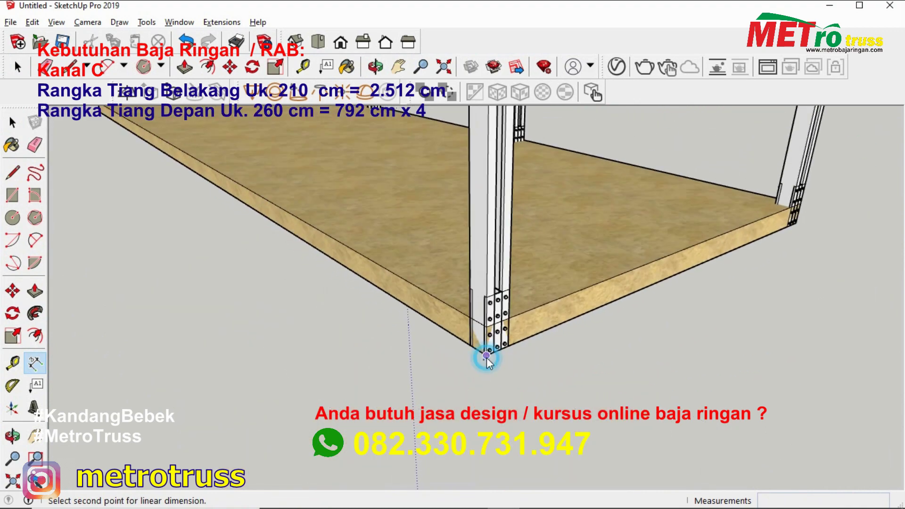
click(487, 358)
scroll(256, 371, down, 5)
middle_drag(256, 372, 281, 353)
click(293, 376)
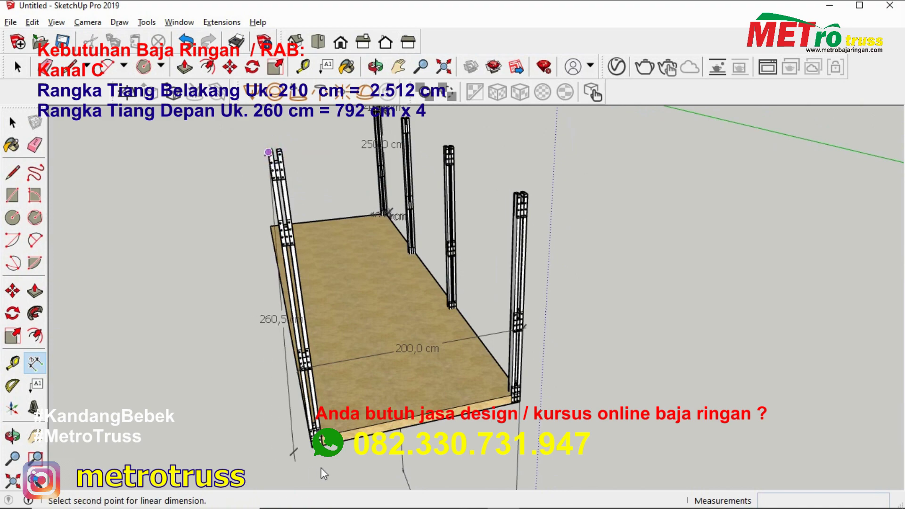
scroll(309, 429, up, 3)
click(278, 421)
scroll(278, 420, down, 5)
scroll(343, 469, down, 3)
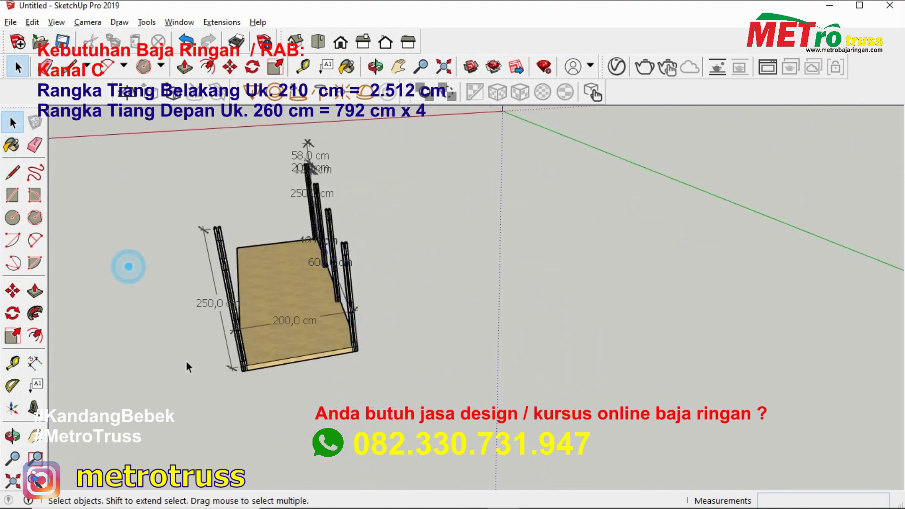
scroll(480, 360, up, 3)
- Copy the right front 260 cm post onto the empty floor corner
scroll(593, 368, up, 3)
click(611, 325)
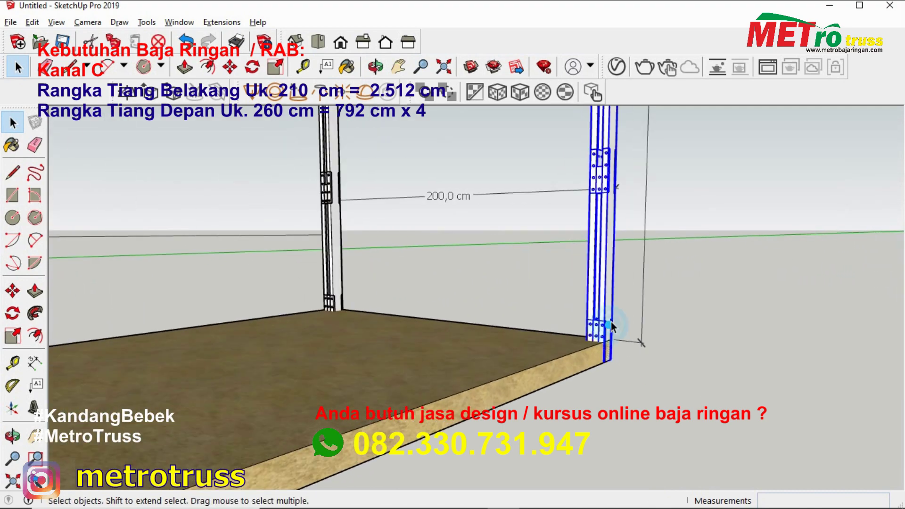
scroll(550, 400, up, 4)
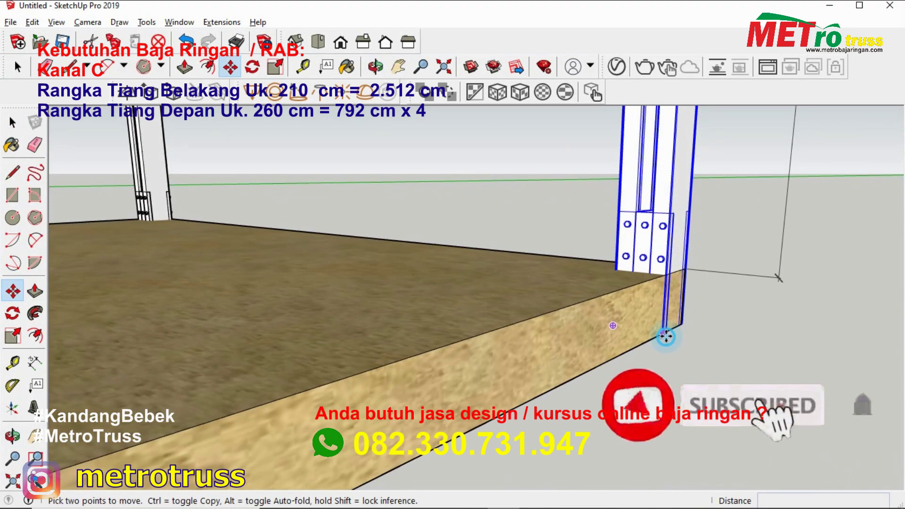
click(666, 336)
key(ctrl)
scroll(613, 339, down, 5)
scroll(546, 376, up, 4)
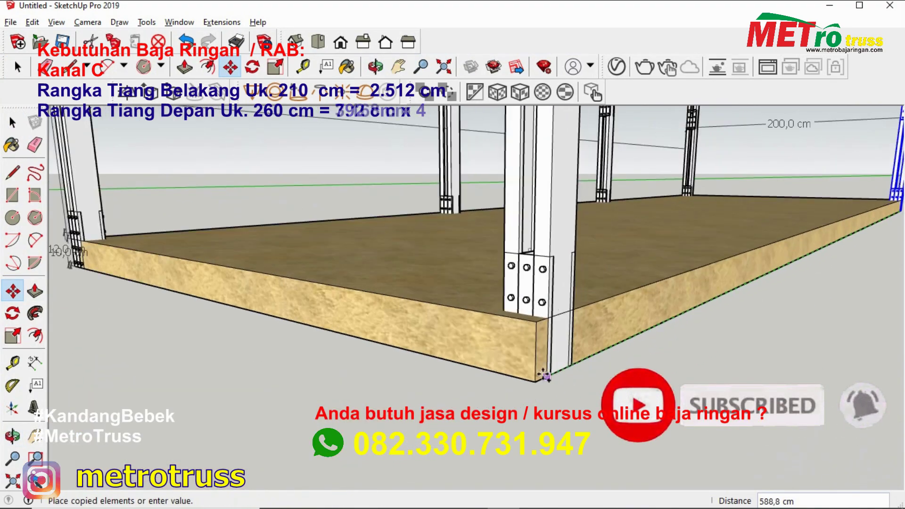
click(545, 376)
scroll(546, 376, down, 3)
scroll(471, 330, down, 3)
scroll(472, 330, down, 2)
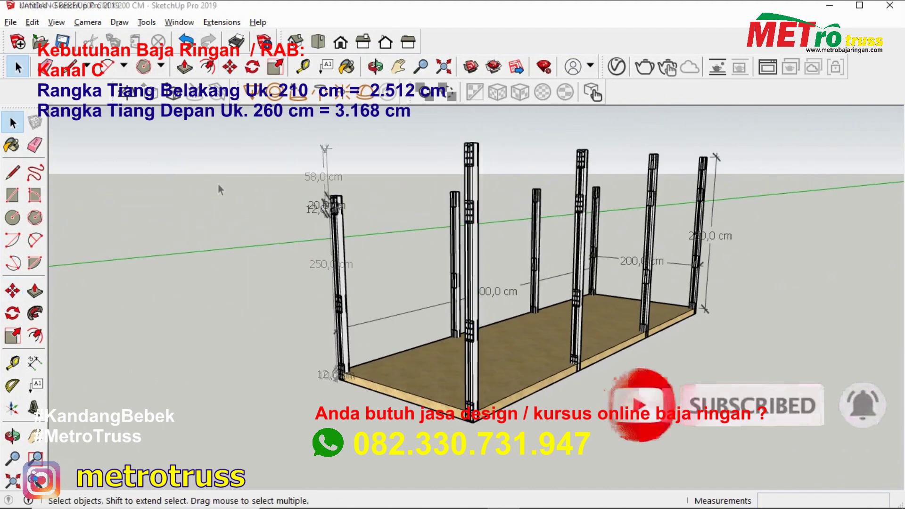
mouse_move(218, 183)
middle_down()
mouse_move(378, 218)
mouse_move(330, 264)
middle_up()
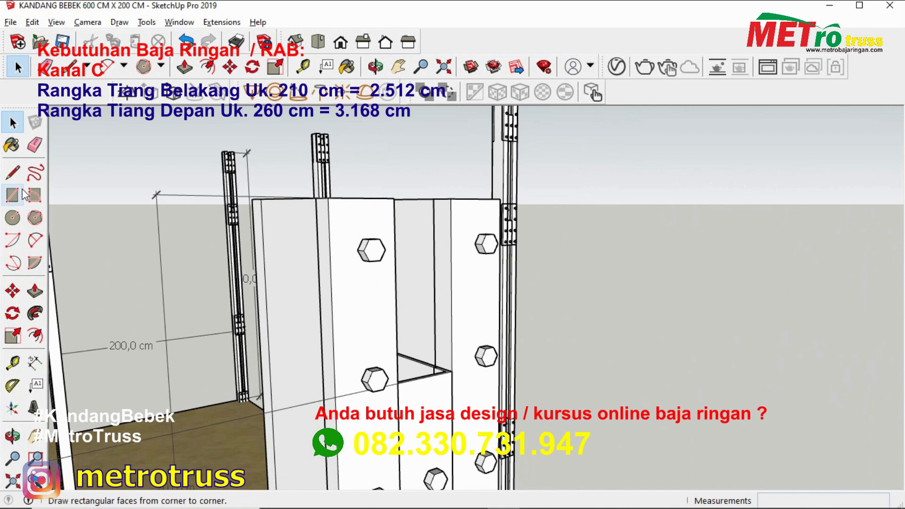
- Draw the C-channel profile on the post and delete its inner face to hollow it
click(12, 172)
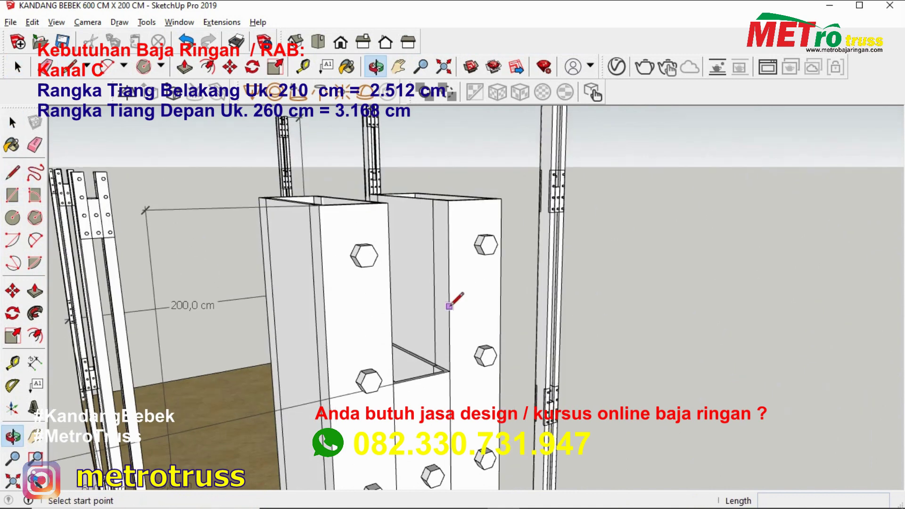
click(448, 200)
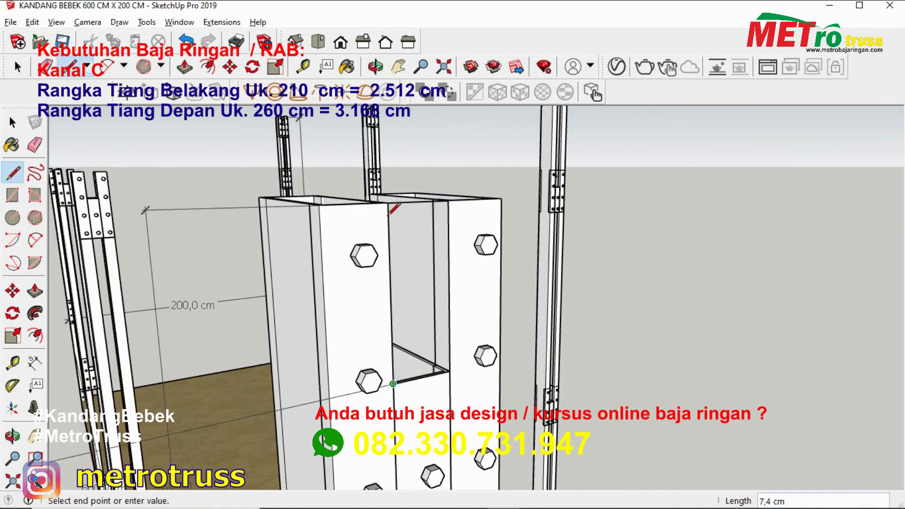
click(404, 302)
key(l)
middle_drag(425, 264, 444, 222)
click(445, 221)
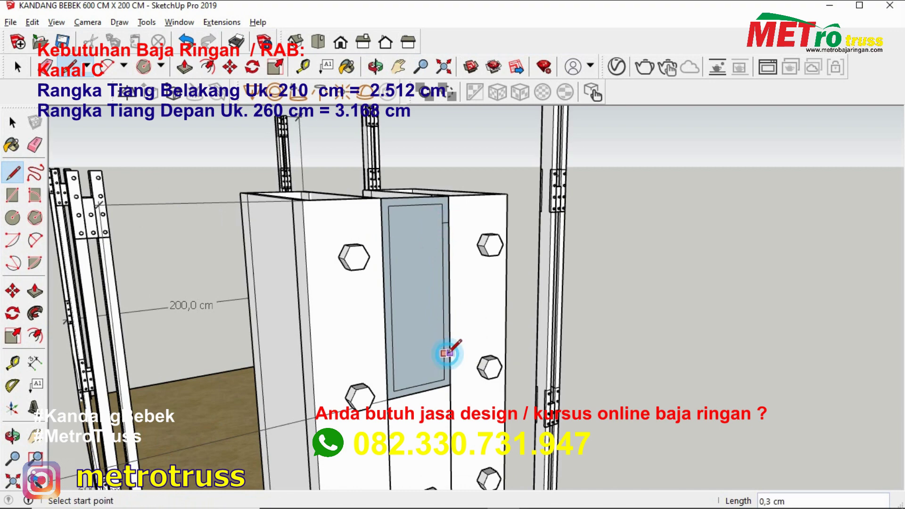
key(Delete)
mouse_move(451, 319)
middle_down()
mouse_move(486, 336)
mouse_move(438, 389)
mouse_move(377, 421)
middle_up()
- Extrude the hollow C profile 603 cm along the front posts into a top beam
key(m)
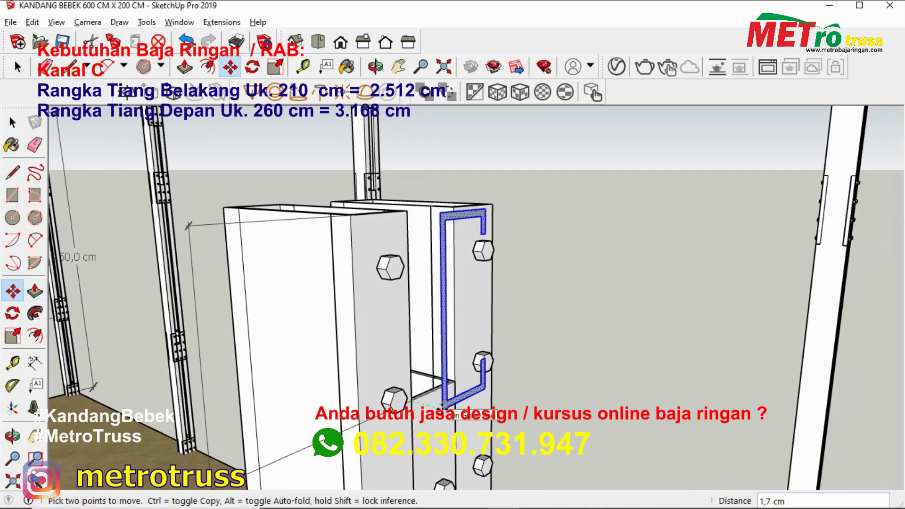
text(6003)
key(Return)
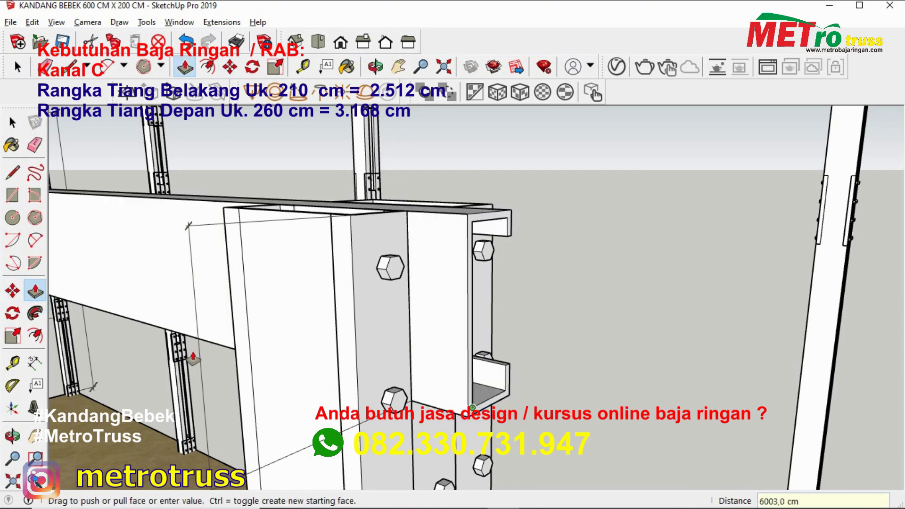
scroll(538, 368, down, 5)
scroll(382, 345, down, 3)
text(603)
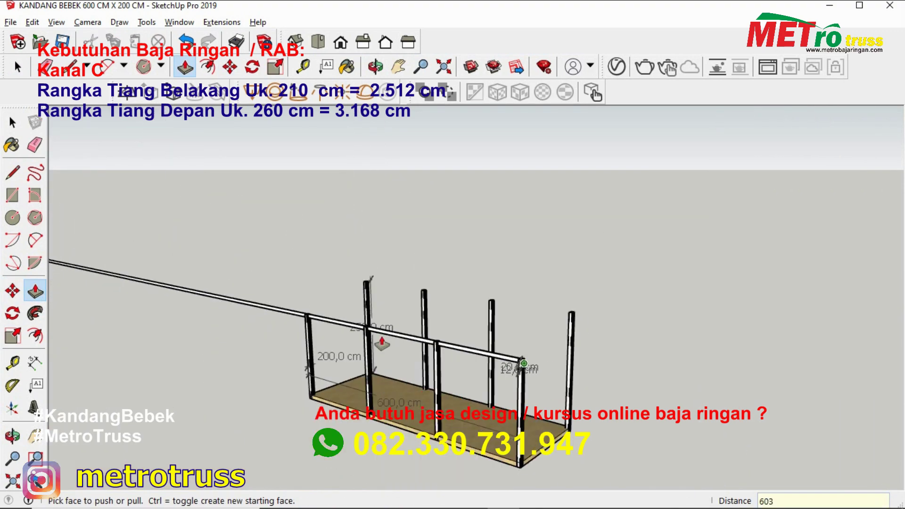
key(Return)
scroll(382, 345, up, 3)
scroll(626, 316, up, 5)
scroll(626, 316, up, 2)
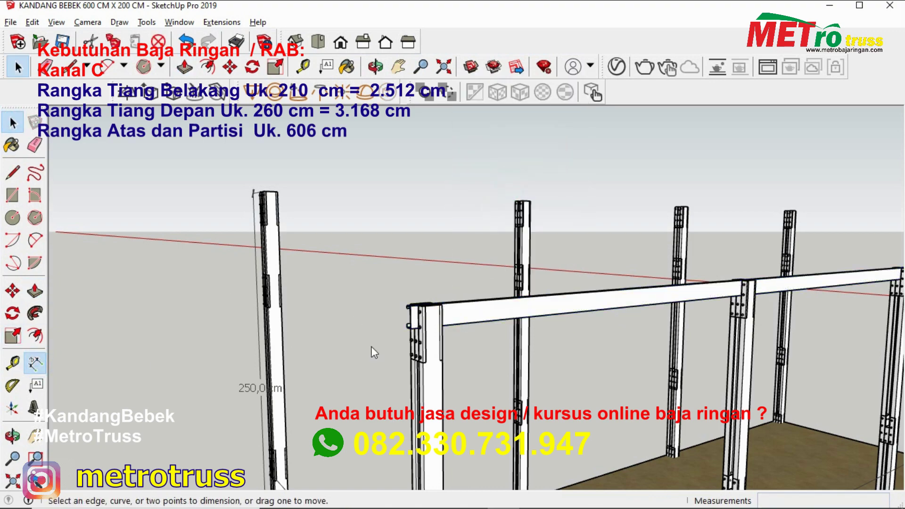
- Add a 606 cm dimension along the top beam
middle_drag(398, 313, 386, 339)
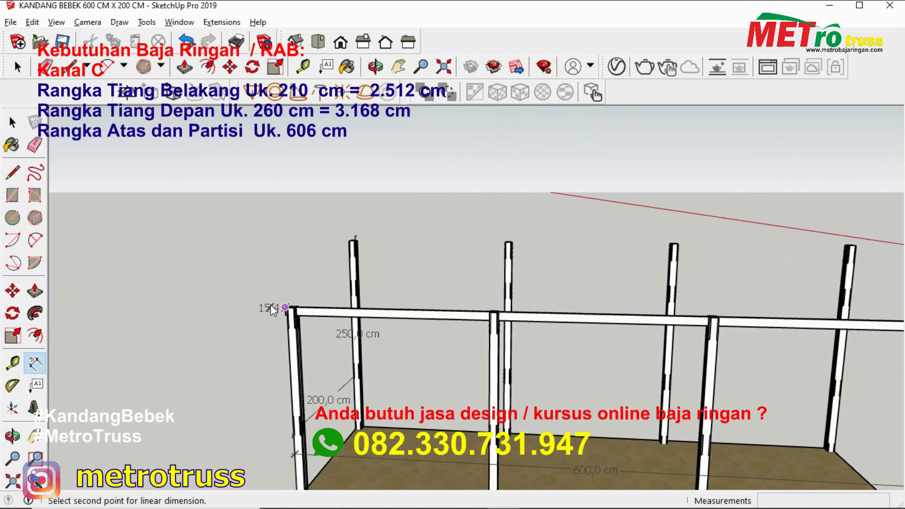
click(385, 339)
scroll(433, 344, up, 2)
click(433, 344)
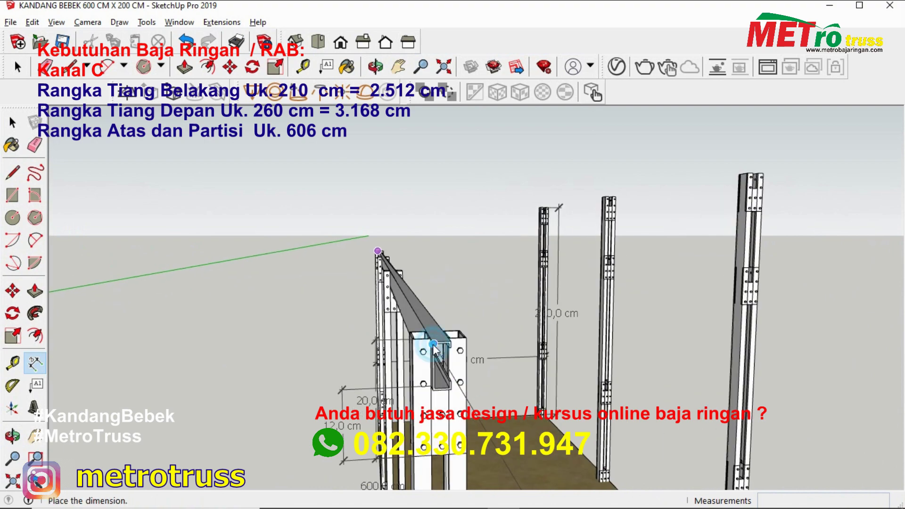
click(308, 261)
mouse_move(306, 312)
middle_down()
mouse_move(320, 258)
mouse_move(424, 297)
middle_up()
key(space)
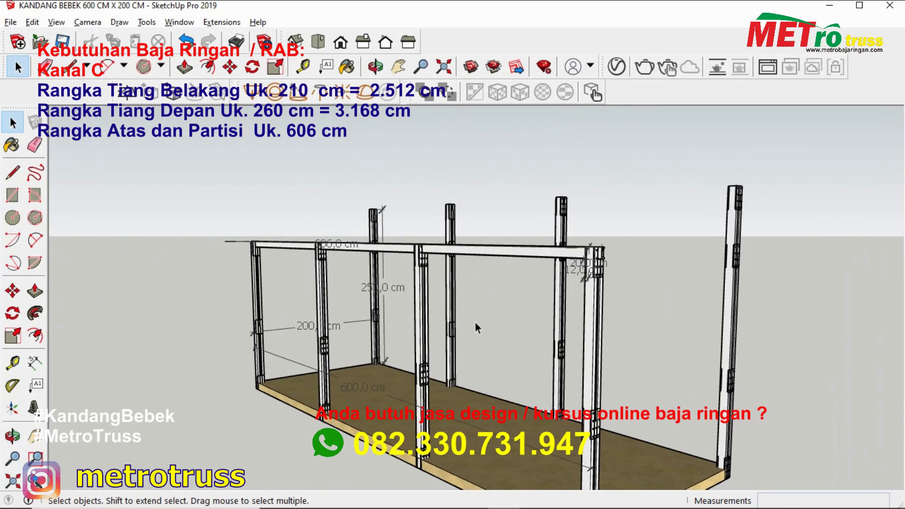
- Copy the 606 cm beam lower down the front posts as a partition rail
middle_drag(508, 316, 538, 294)
scroll(538, 294, up, 3)
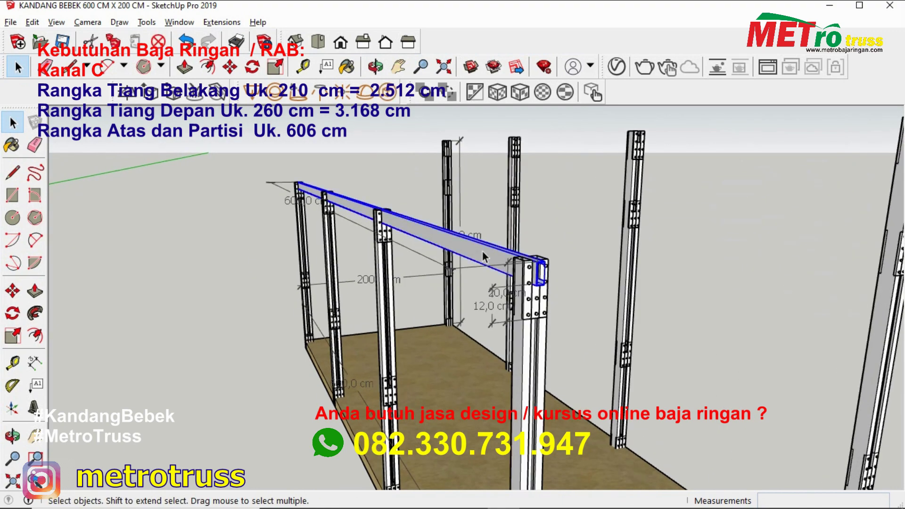
middle_drag(533, 385, 547, 338)
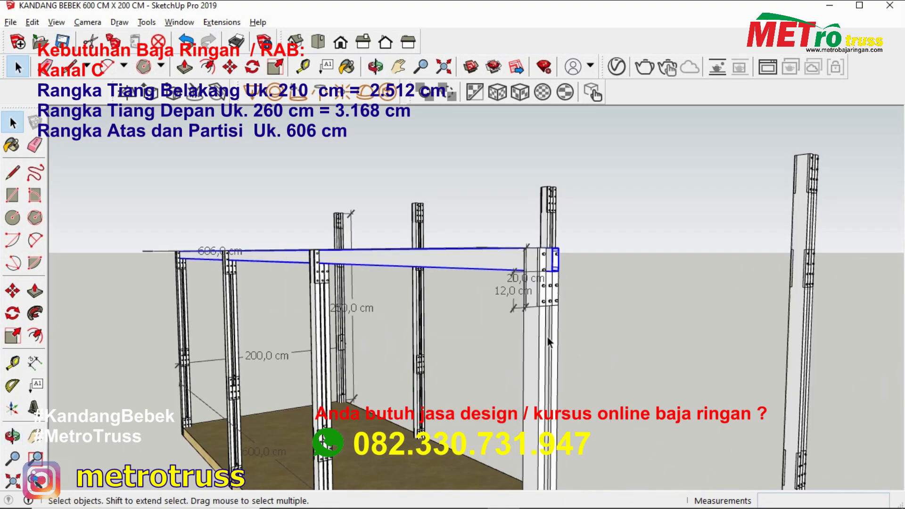
scroll(540, 309, up, 3)
click(13, 291)
scroll(569, 262, up, 3)
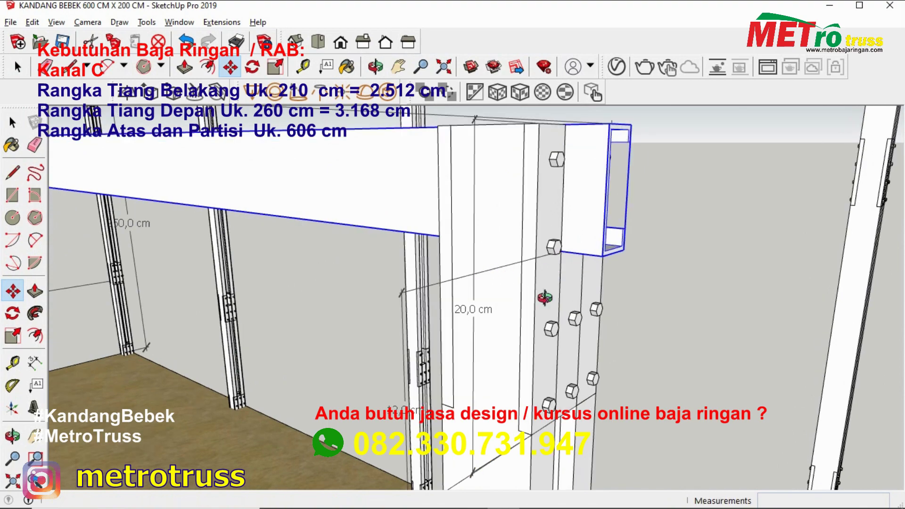
click(569, 262)
scroll(569, 262, down, 3)
key(ctrl)
middle_drag(519, 307, 482, 346)
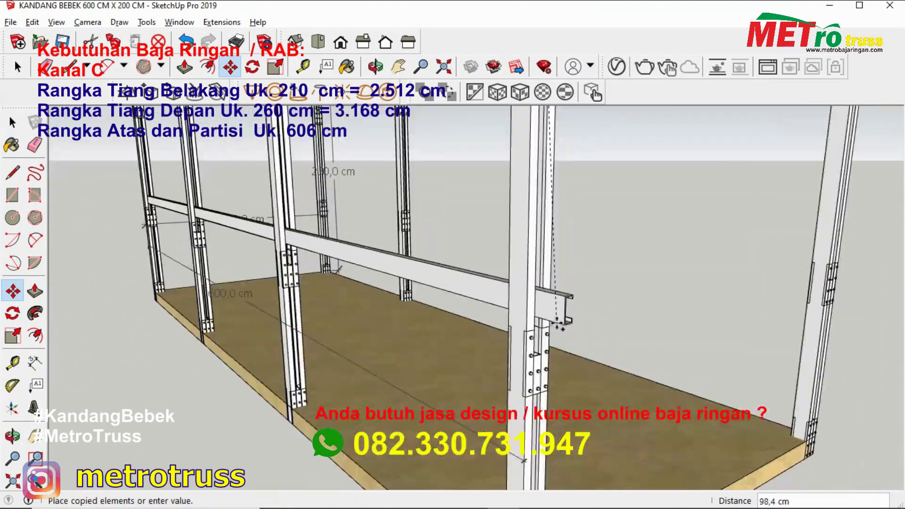
scroll(482, 346, up, 3)
click(467, 341)
scroll(467, 342, down, 3)
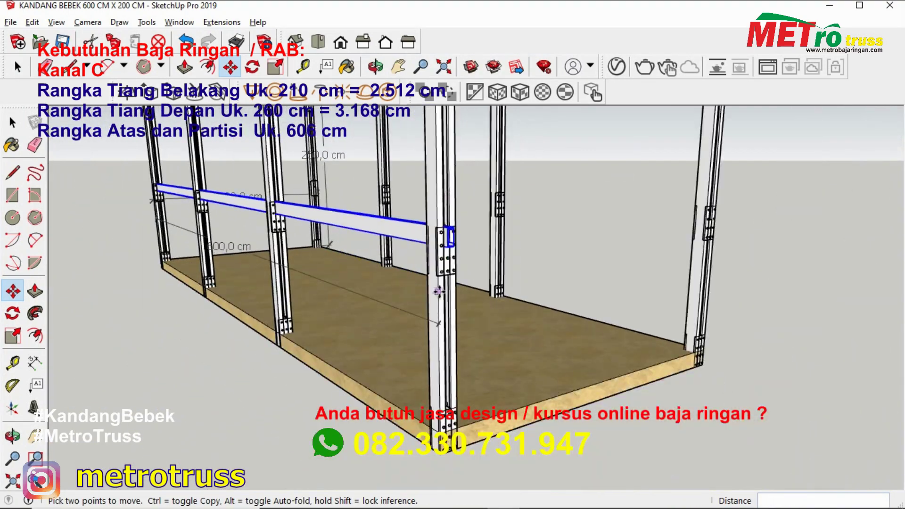
scroll(445, 208, up, 3)
scroll(445, 208, down, 3)
scroll(445, 208, down, 3)
scroll(445, 208, down, 2)
key(space)
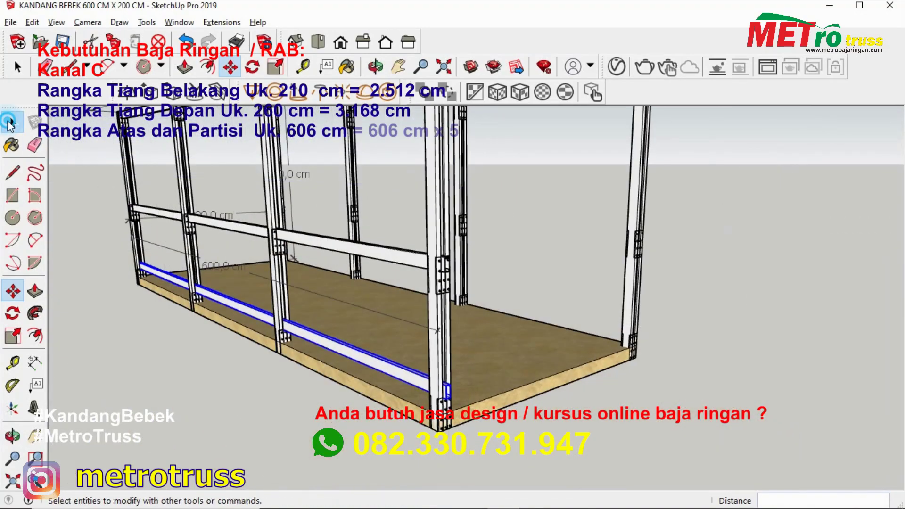
mouse_move(312, 264)
middle_down()
mouse_move(274, 282)
mouse_move(356, 275)
mouse_move(263, 299)
middle_up()
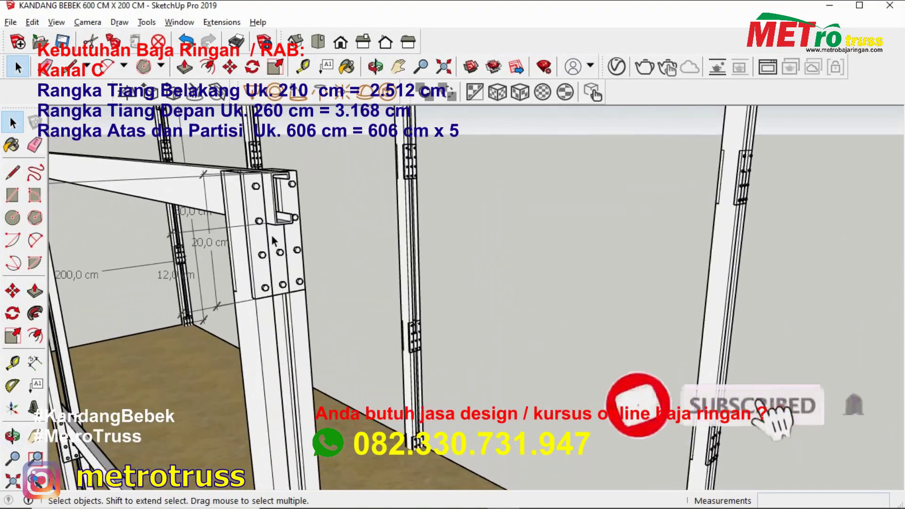
- Orbit around the frame to the post bracket holding the selected 606 cm beam
scroll(263, 299, up, 3)
scroll(262, 299, up, 3)
middle_drag(262, 299, 561, 386)
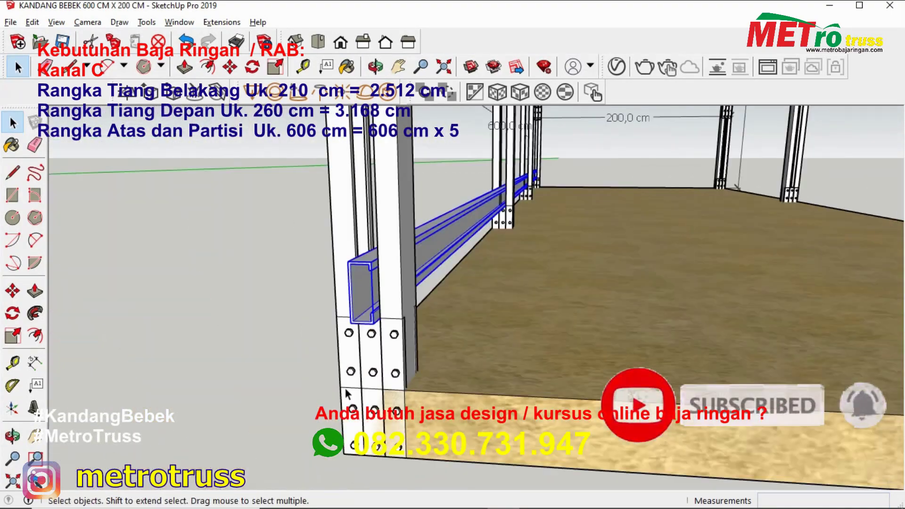
scroll(561, 385, down, 3)
scroll(445, 306, down, 3)
middle_drag(445, 305, 95, 274)
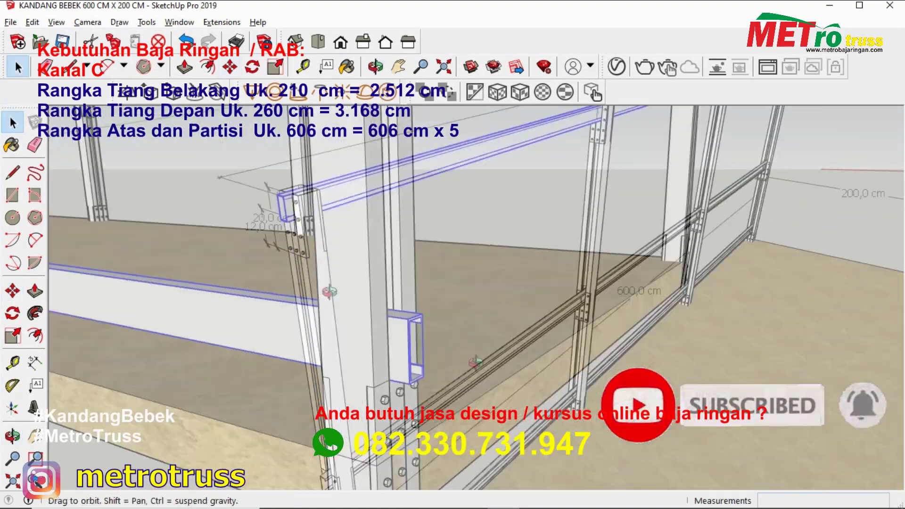
key(m)
scroll(283, 203, up, 3)
scroll(283, 202, down, 5)
scroll(283, 202, up, 5)
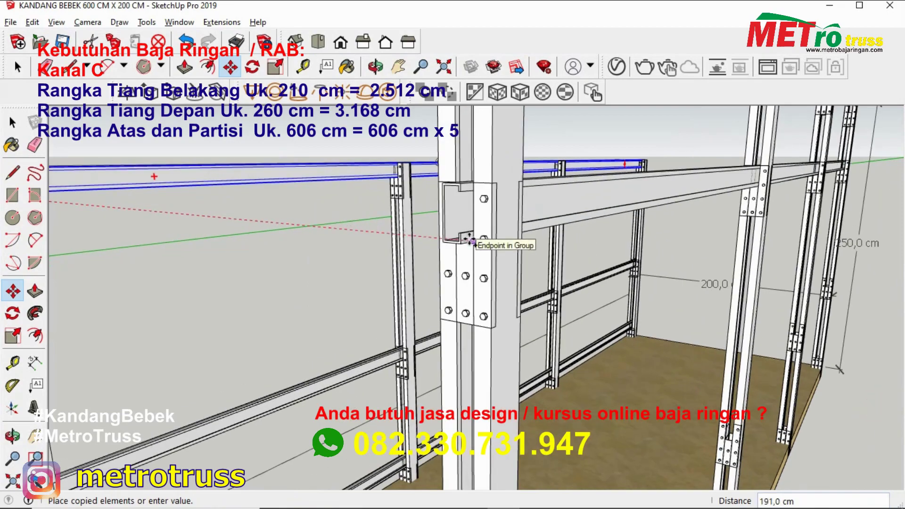
middle_drag(283, 203, 106, 286)
middle_drag(477, 328, 289, 307)
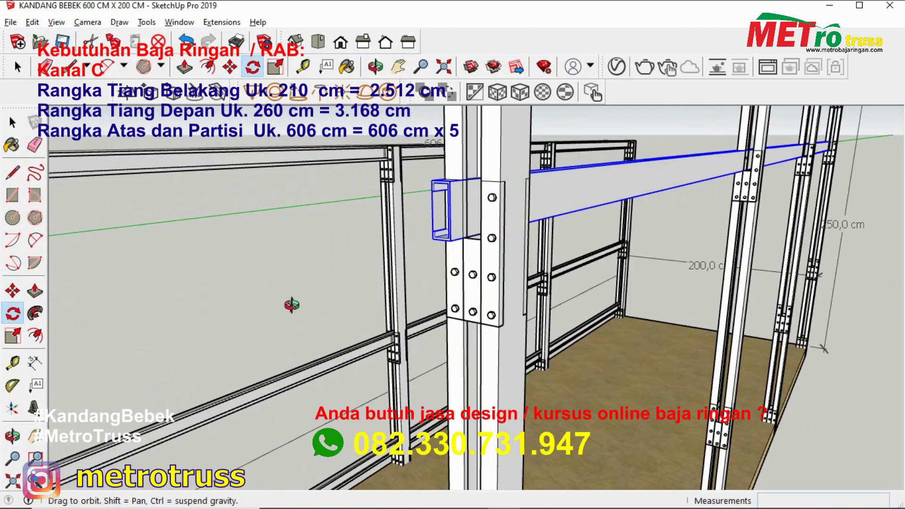
middle_drag(478, 237, 639, 289)
scroll(530, 257, down, 3)
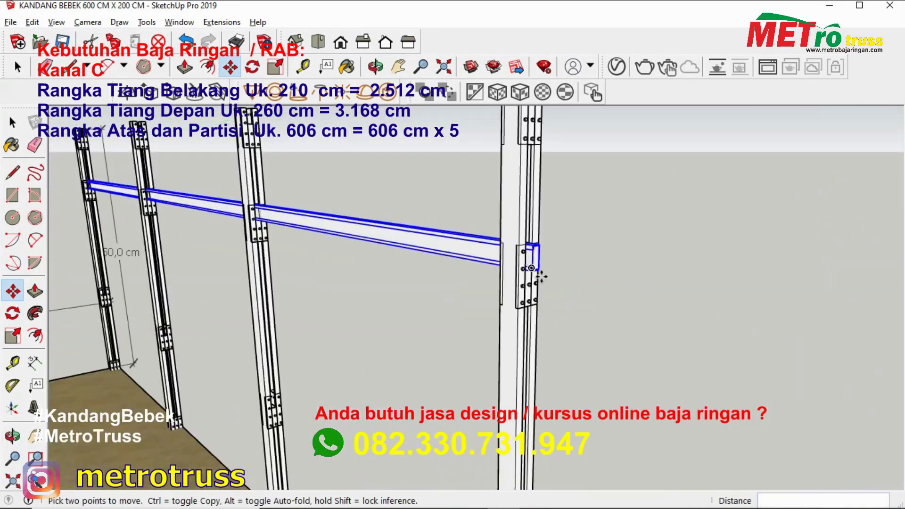
scroll(541, 269, up, 4)
middle_drag(542, 268, 439, 330)
- Move the 606 cm beam from the bracket up onto the post tops
scroll(439, 330, down, 5)
scroll(439, 330, down, 2)
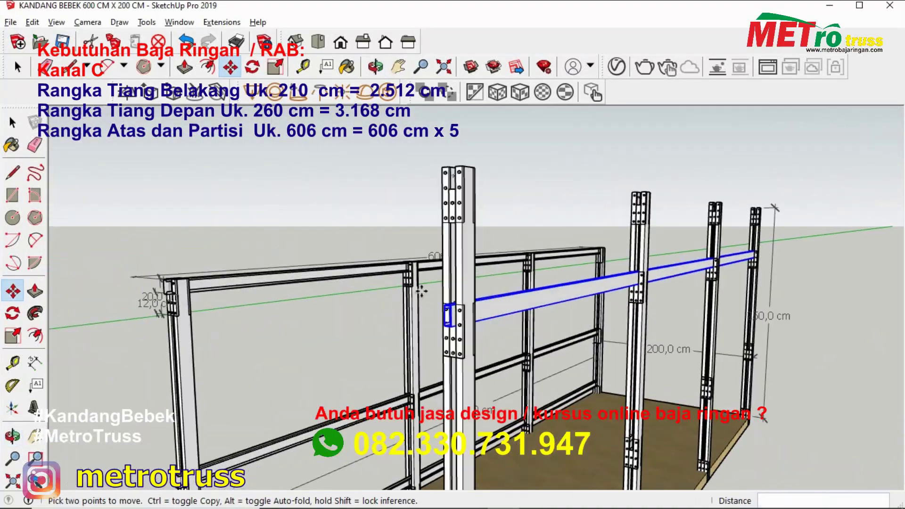
scroll(385, 351, up, 4)
click(385, 351)
scroll(380, 307, down, 2)
scroll(376, 196, up, 3)
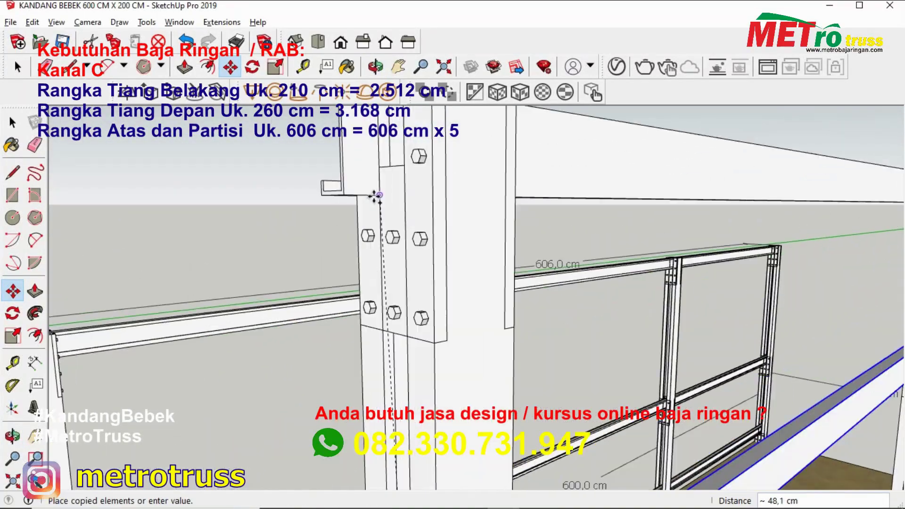
click(376, 196)
scroll(425, 198, down, 3)
scroll(467, 203, down, 2)
key(space)
mouse_move(467, 203)
middle_down()
mouse_move(528, 370)
mouse_move(366, 379)
middle_up()
scroll(367, 380, up, 3)
- Create a guide line 7 cm from the front post edge with the Tape Measure
scroll(366, 379, down, 4)
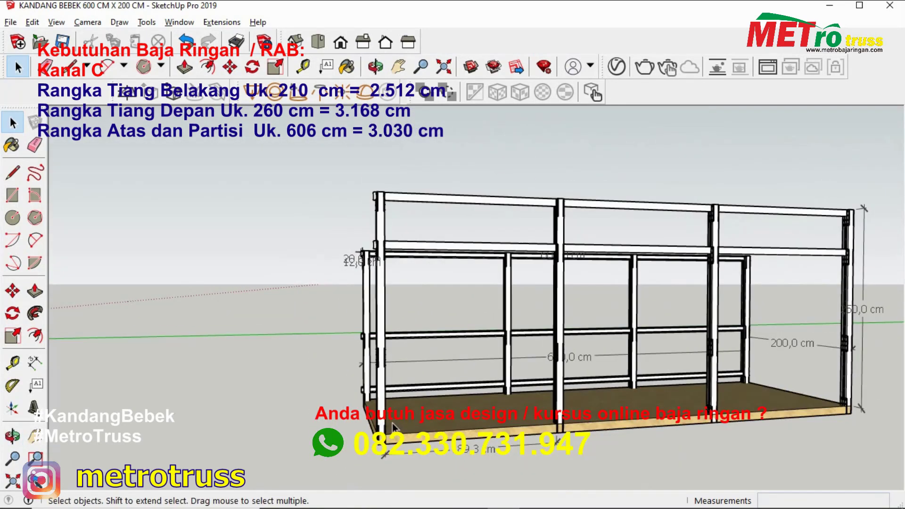
scroll(298, 400, up, 5)
click(34, 363)
scroll(473, 427, up, 2)
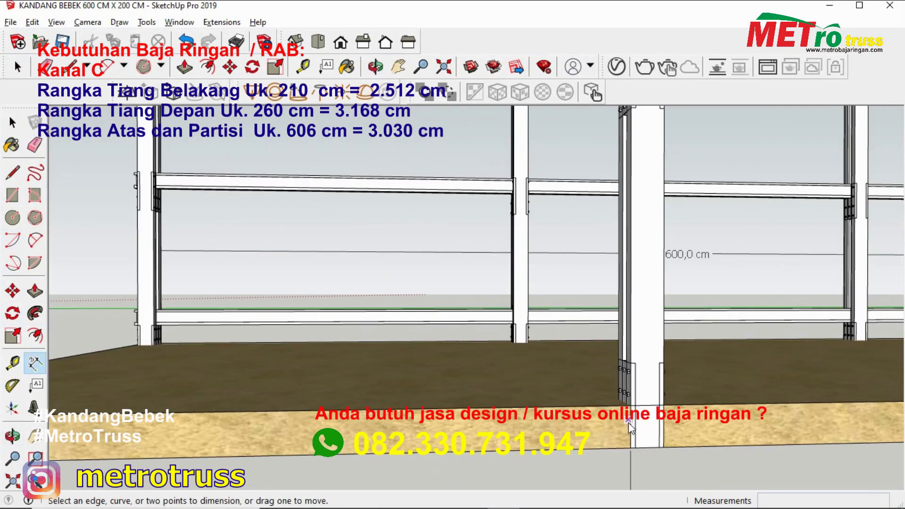
click(16, 363)
text(7)
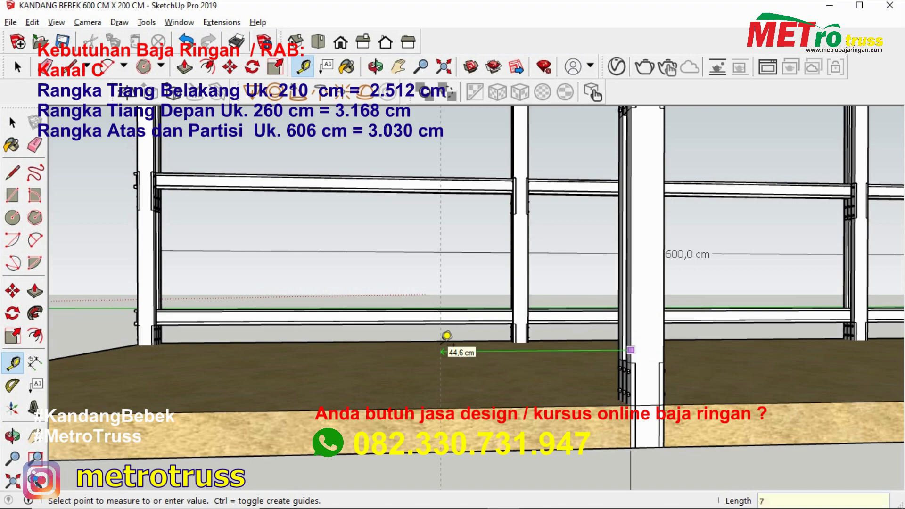
key(Return)
scroll(447, 336, down, 2)
mouse_move(391, 302)
middle_down()
mouse_move(306, 430)
mouse_move(292, 431)
middle_up()
key(space)
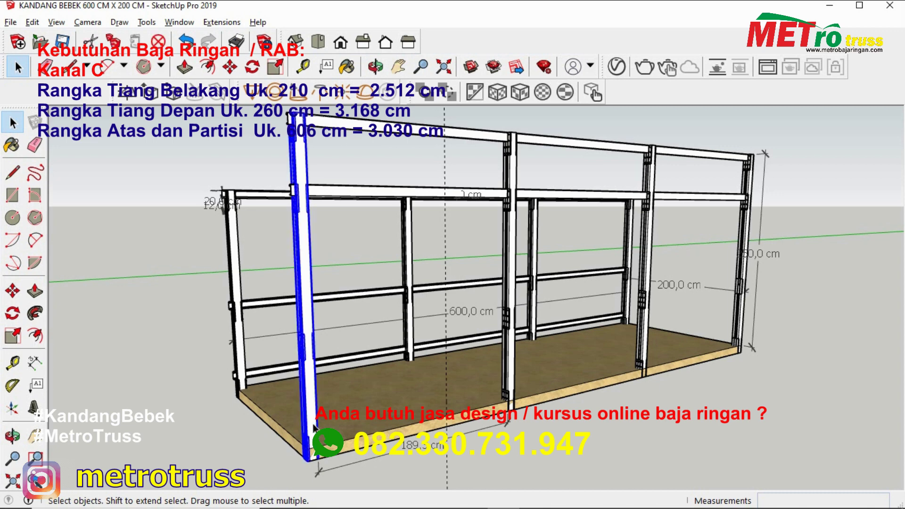
- Move the selected front post into its new position on the base
scroll(330, 377, up, 5)
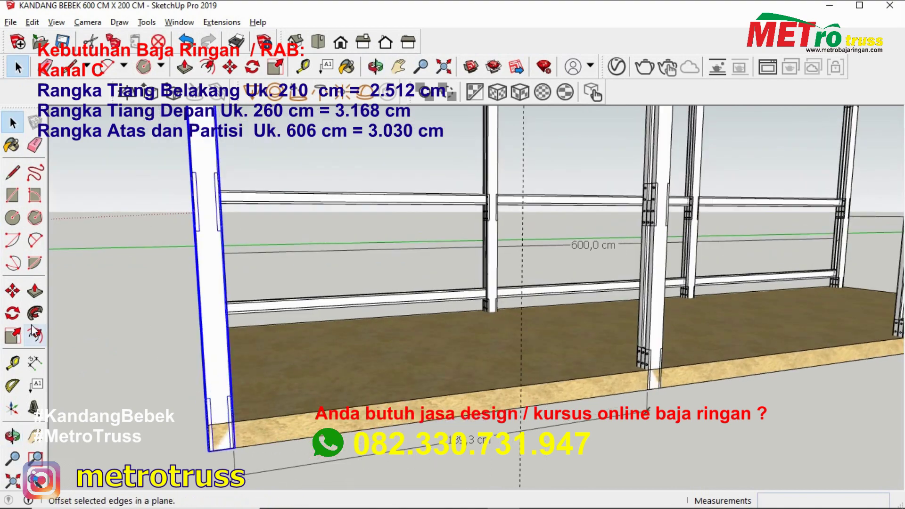
key(m)
scroll(517, 409, up, 1)
scroll(523, 408, up, 1)
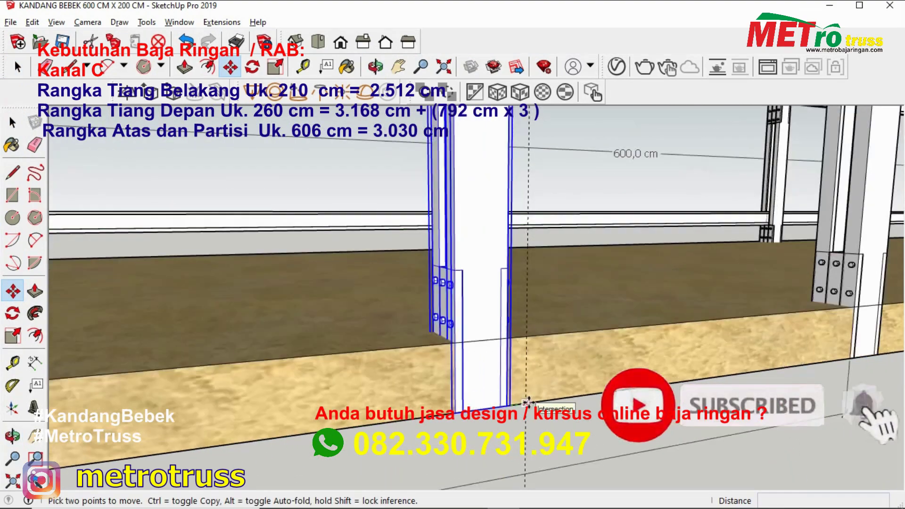
scroll(533, 408, up, 1)
scroll(549, 407, down, 3)
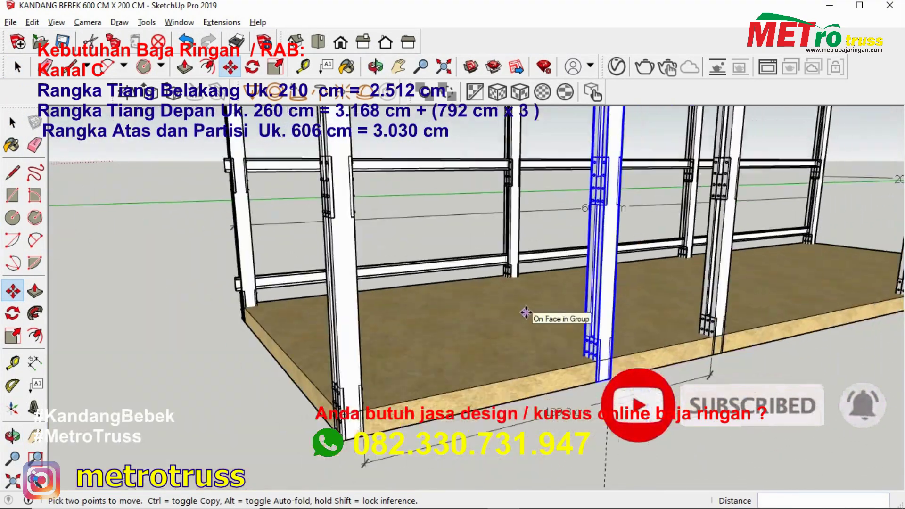
middle_drag(549, 406, 215, 313)
scroll(542, 336, up, 2)
middle_drag(543, 336, 589, 349)
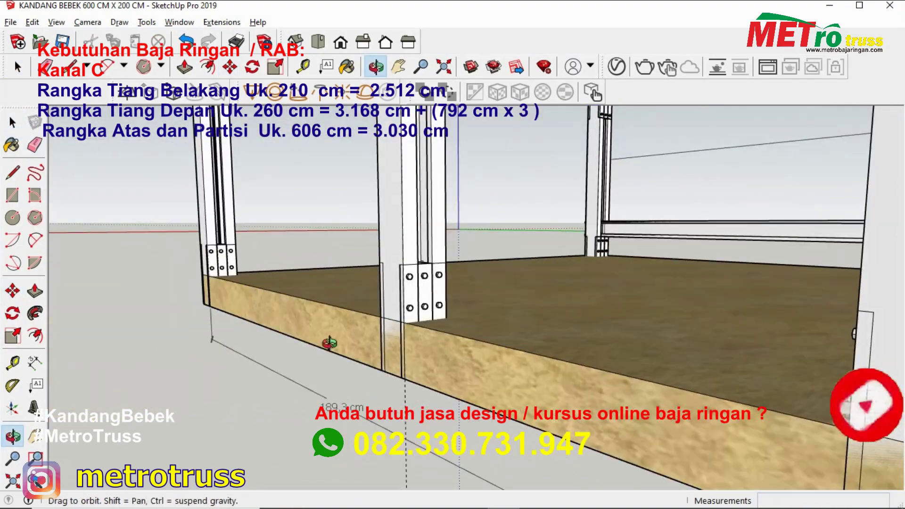
scroll(638, 358, down, 2)
scroll(565, 392, up, 1)
scroll(565, 392, down, 2)
middle_drag(550, 373, 530, 384)
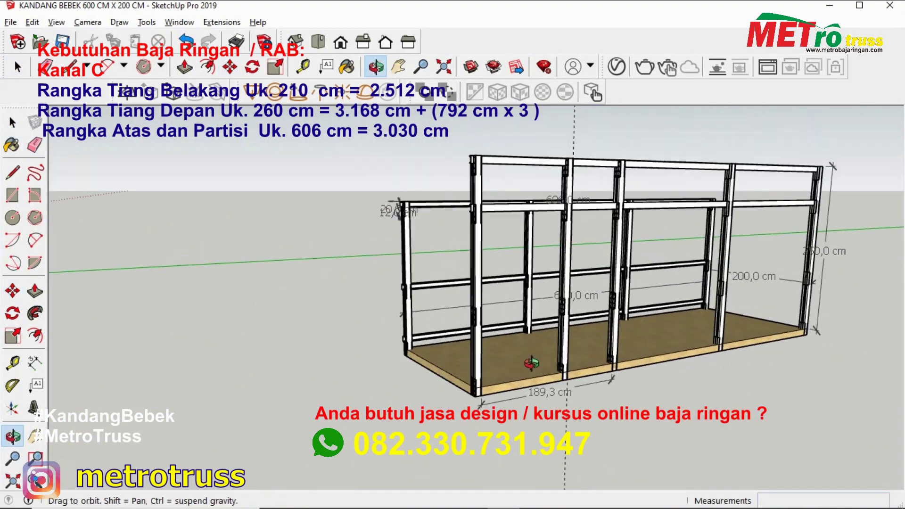
scroll(680, 397, up, 2)
key(t)
scroll(680, 397, up, 1)
scroll(680, 399, up, 2)
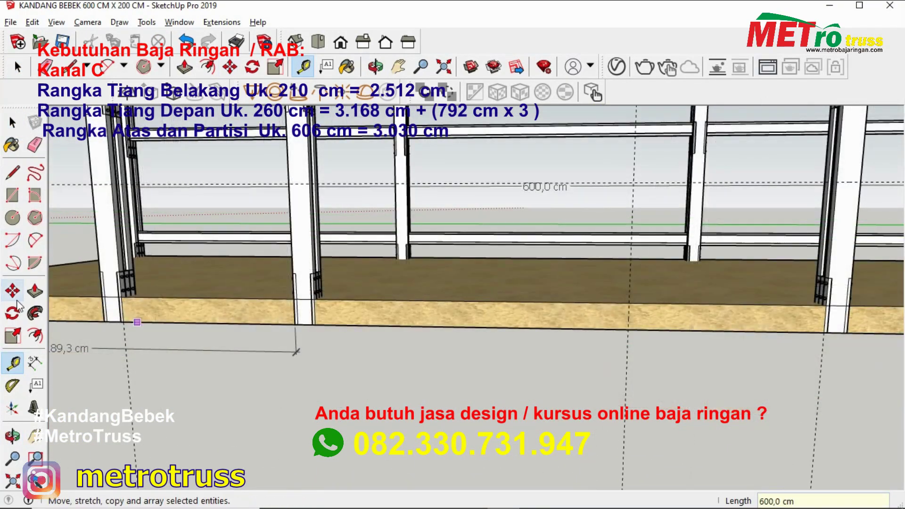
click(627, 327)
scroll(613, 340, down, 3)
scroll(572, 347, down, 2)
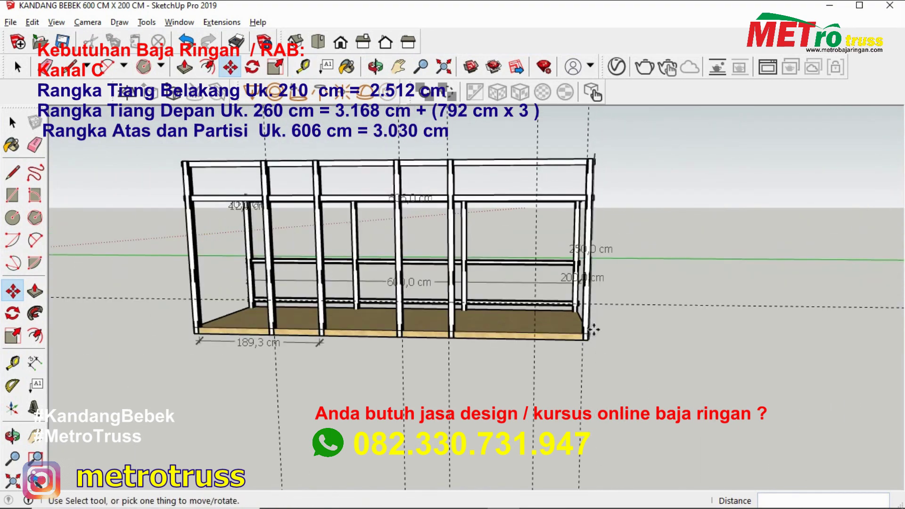
scroll(330, 236, up, 3)
- Copy a 260 cm front post to a new spot along the front edge of the base
click(333, 331)
key(m)
scroll(332, 330, up, 2)
key(ctrl)
click(283, 355)
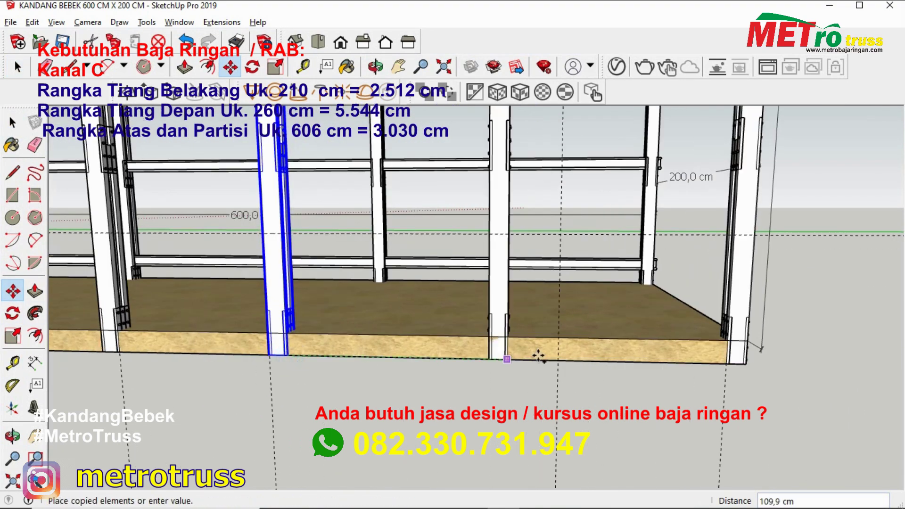
click(555, 359)
scroll(170, 238, down, 5)
key(space)
- Copy a middle front rail lower down to mid-height across the inner posts
middle_drag(283, 236, 452, 236)
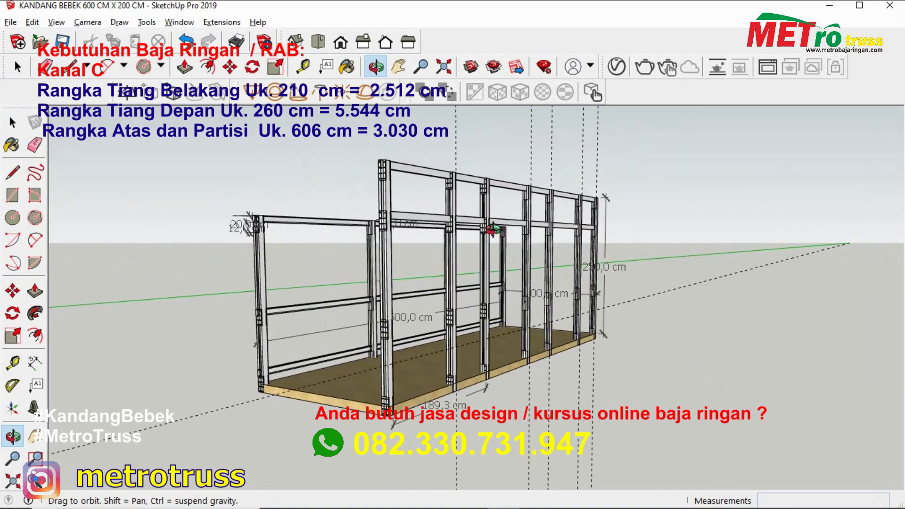
scroll(451, 235, up, 2)
scroll(425, 232, up, 2)
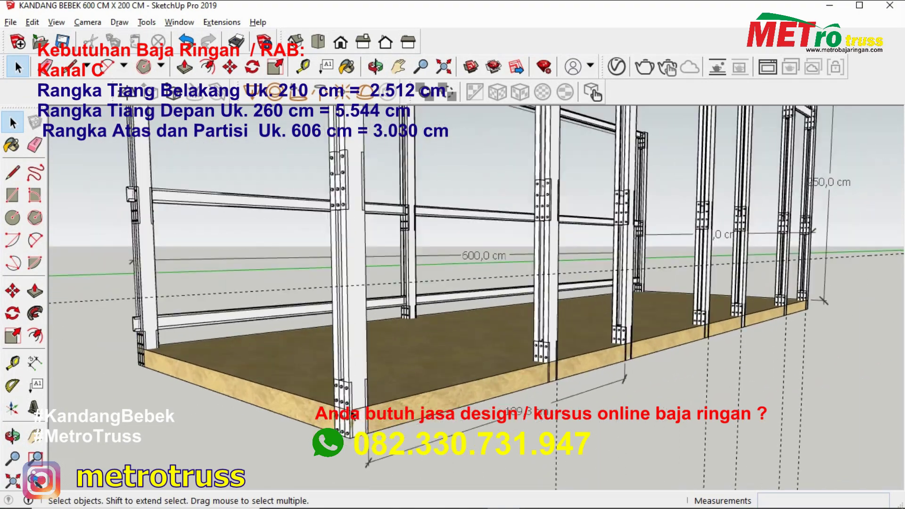
scroll(355, 227, down, 3)
scroll(347, 219, up, 4)
scroll(346, 218, down, 3)
scroll(367, 342, down, 2)
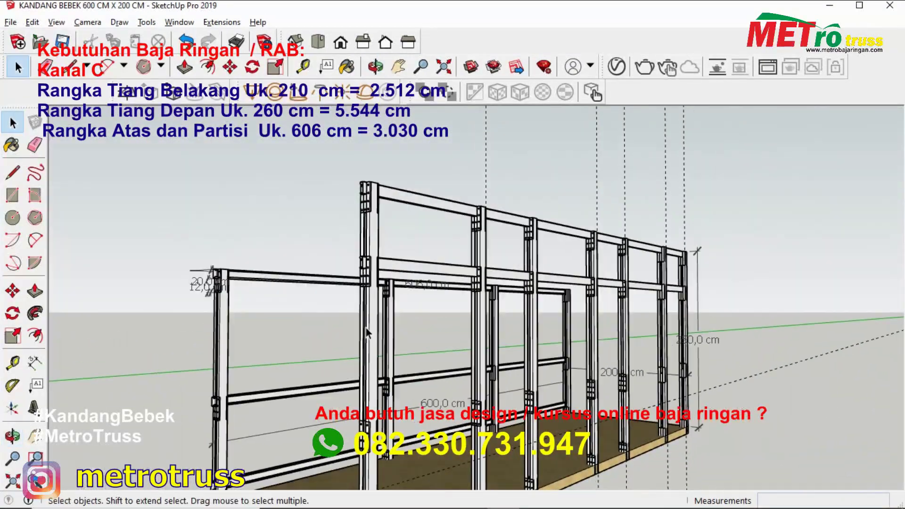
middle_drag(366, 328, 396, 411)
scroll(396, 410, up, 3)
scroll(397, 408, down, 2)
scroll(401, 330, down, 4)
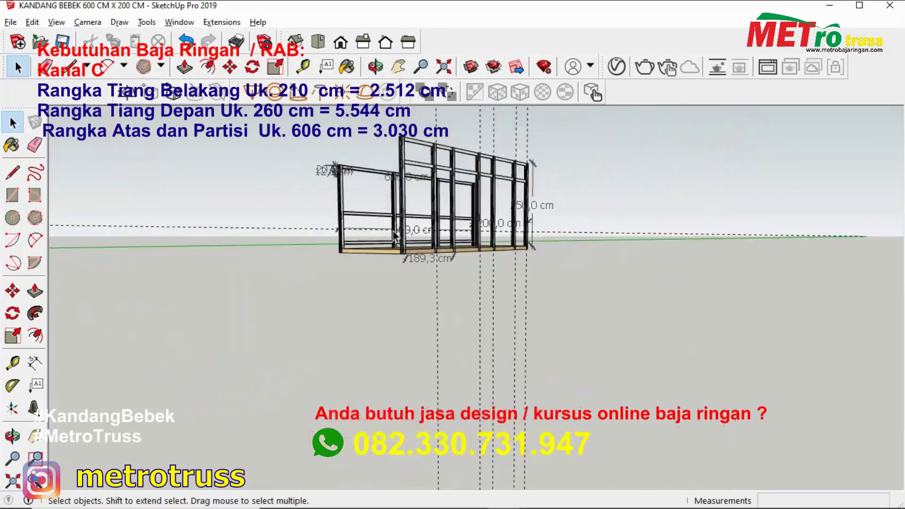
scroll(409, 188, up, 4)
scroll(409, 176, up, 1)
click(453, 227)
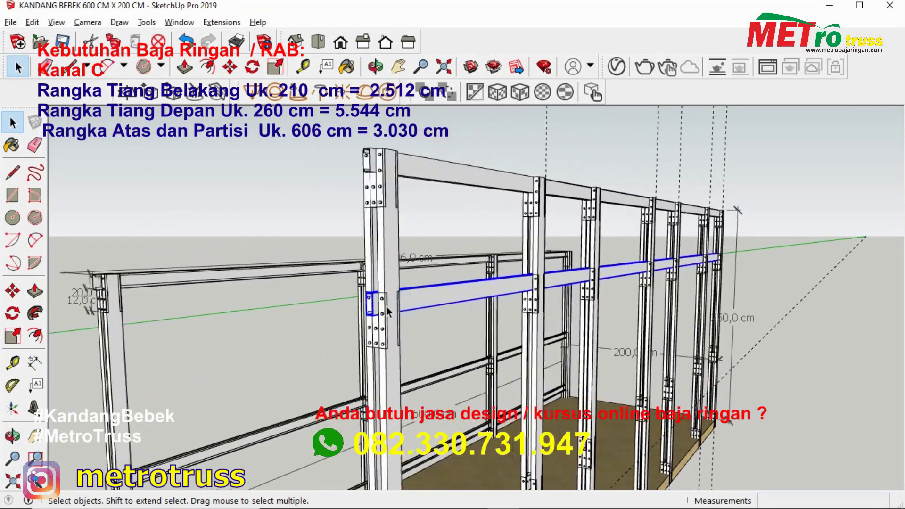
scroll(359, 283, up, 4)
key(m)
click(357, 292)
scroll(357, 291, down, 4)
scroll(396, 330, up, 4)
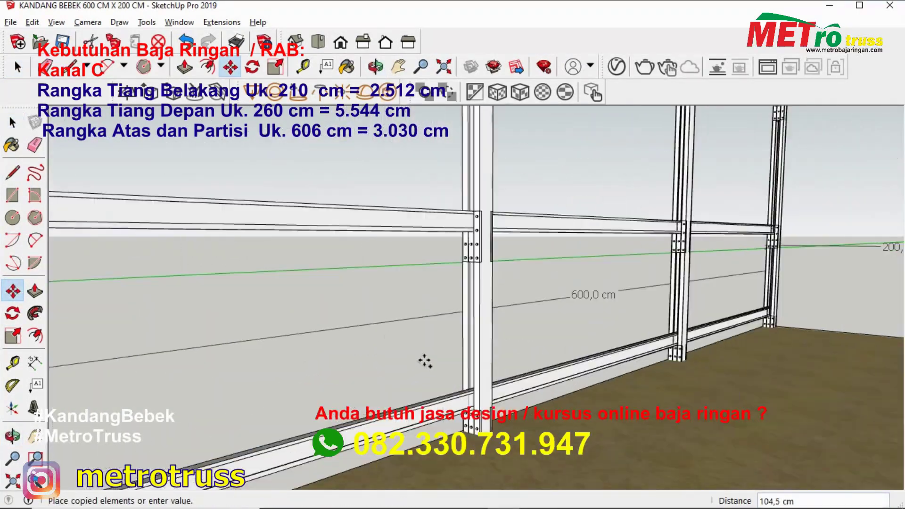
click(409, 377)
scroll(409, 378, down, 4)
scroll(472, 330, up, 3)
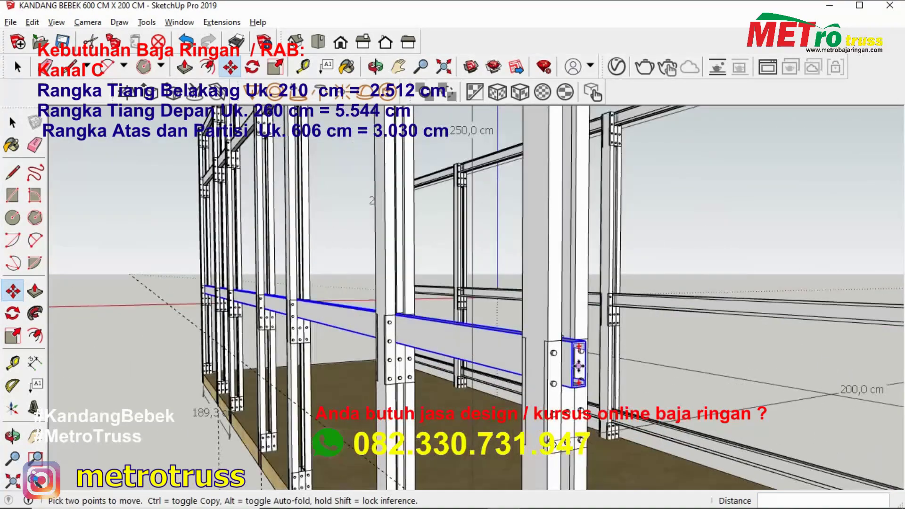
scroll(620, 182, up, 3)
- Shorten the copied rail by pushing its end face in 400 cm
key(p)
scroll(552, 391, up, 2)
text(-400)
key(Return)
scroll(406, 359, down, 4)
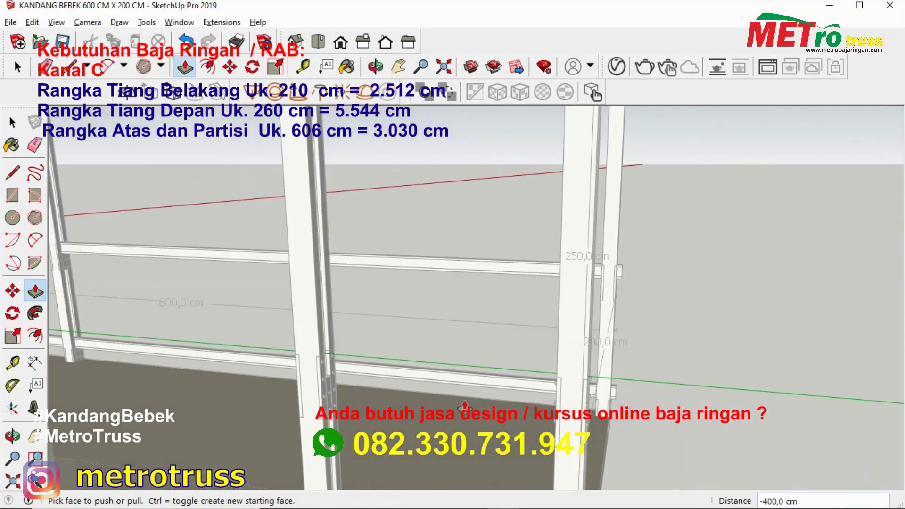
scroll(330, 331, down, 2)
scroll(213, 360, up, 3)
scroll(216, 343, up, 3)
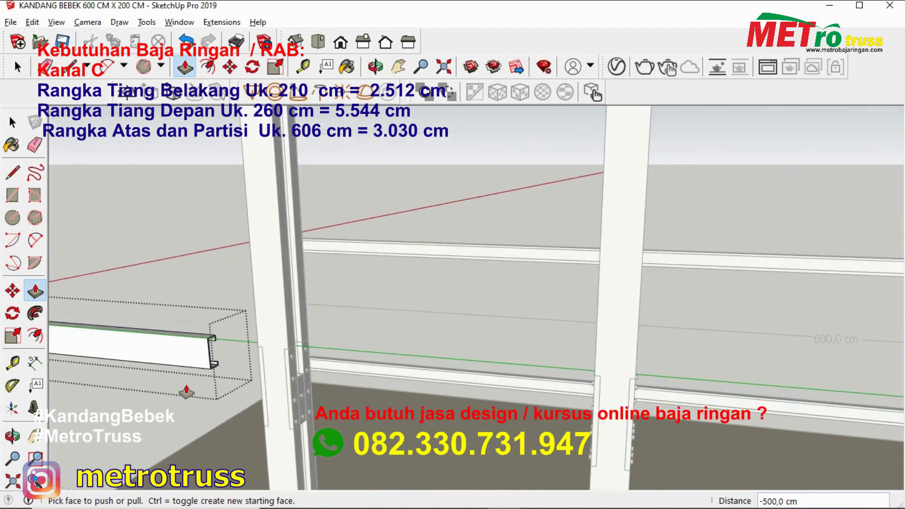
scroll(216, 343, up, 3)
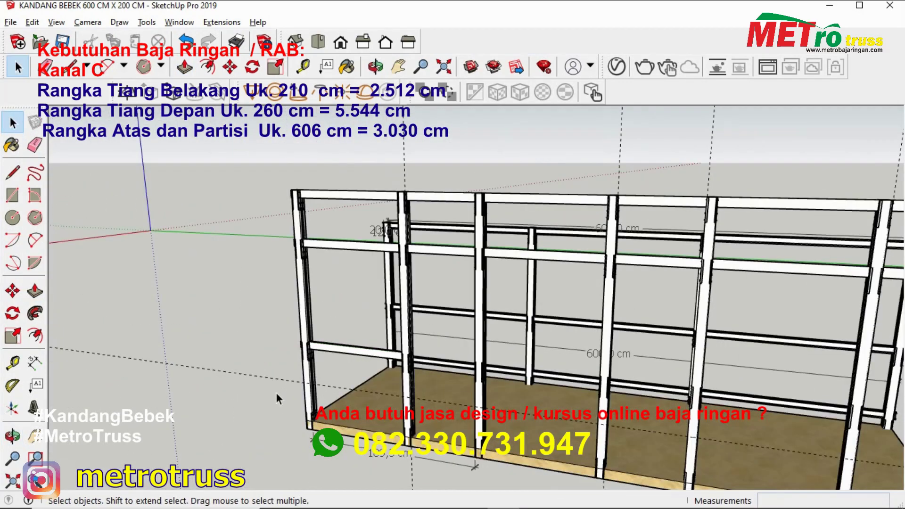
- Reposition the 70,0 cm dimension lower on the front
key(m)
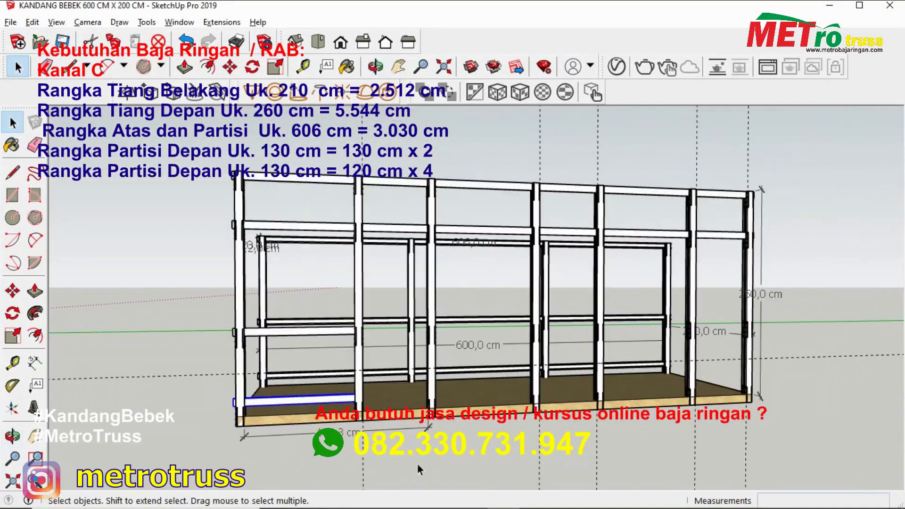
click(434, 397)
click(380, 467)
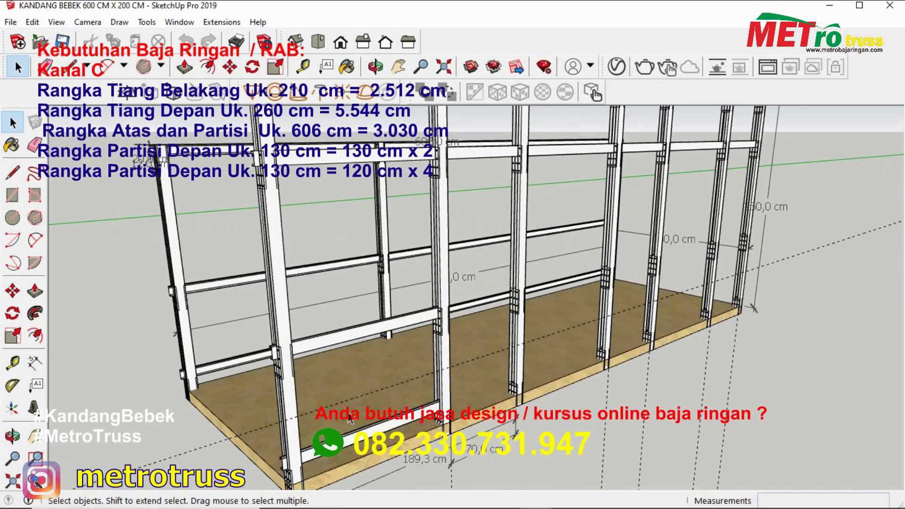
middle_drag(351, 420, 375, 398)
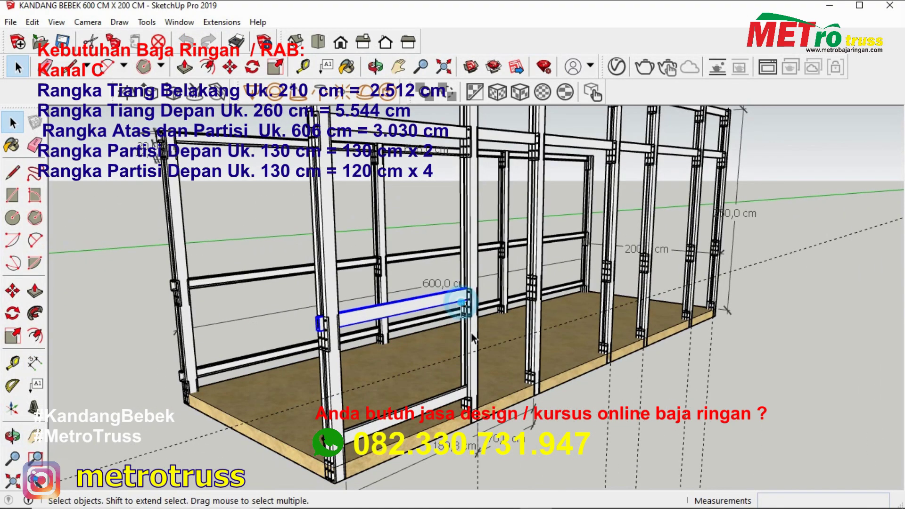
- Copy the middle partition beam over against the next front post
click(431, 302)
middle_drag(488, 285, 275, 300)
scroll(278, 300, up, 3)
scroll(278, 300, up, 3)
scroll(275, 300, down, 3)
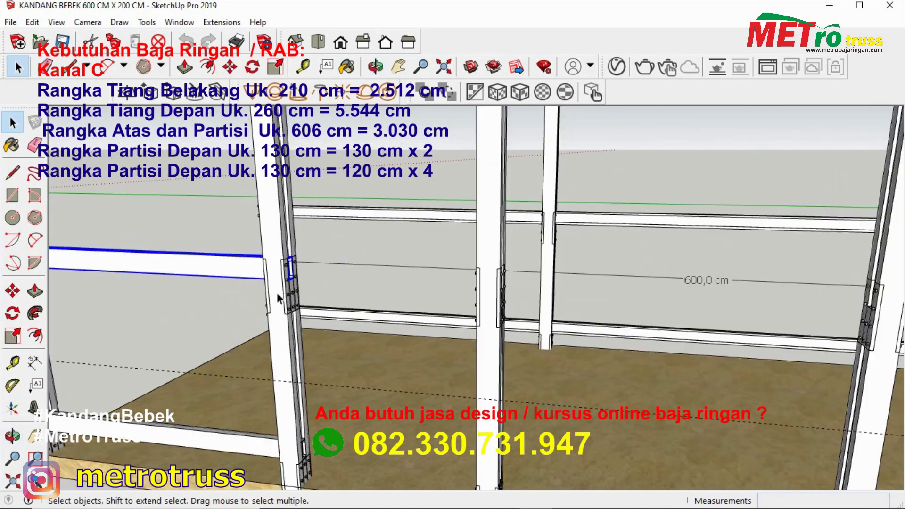
scroll(275, 300, down, 2)
scroll(275, 300, up, 5)
click(12, 289)
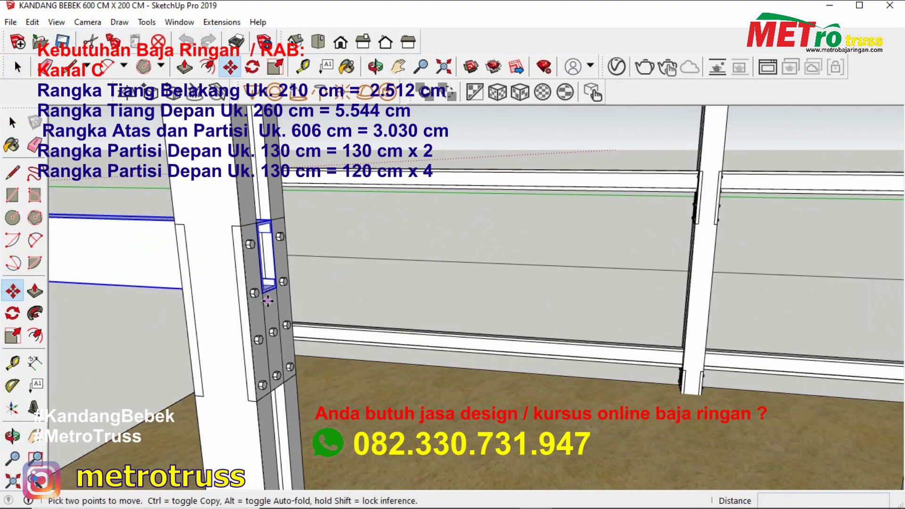
scroll(264, 297, down, 3)
scroll(384, 313, down, 2)
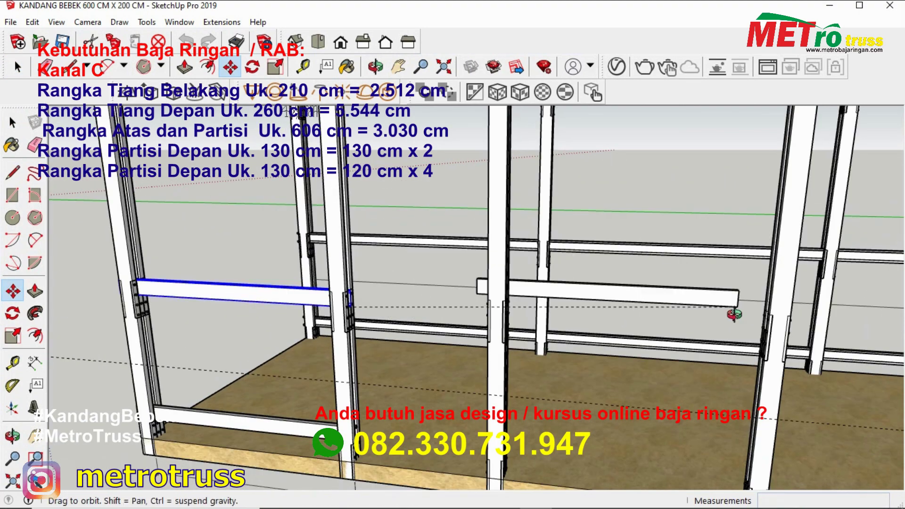
mouse_move(733, 313)
middle_down()
mouse_move(545, 310)
mouse_move(495, 340)
middle_up()
scroll(472, 359, up, 2)
scroll(457, 374, up, 2)
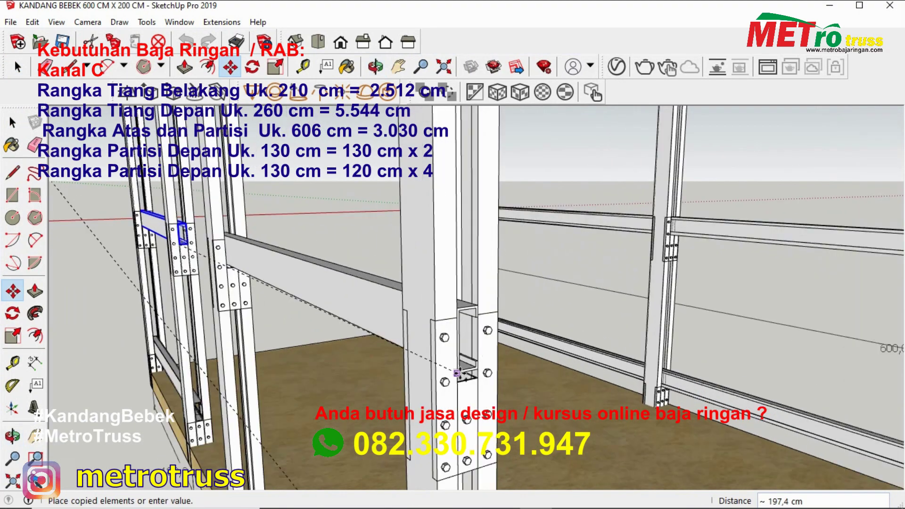
click(457, 381)
- Dimension the front gaps between posts at 70, 130,3 and 127,3 cm
middle_drag(415, 372, 768, 339)
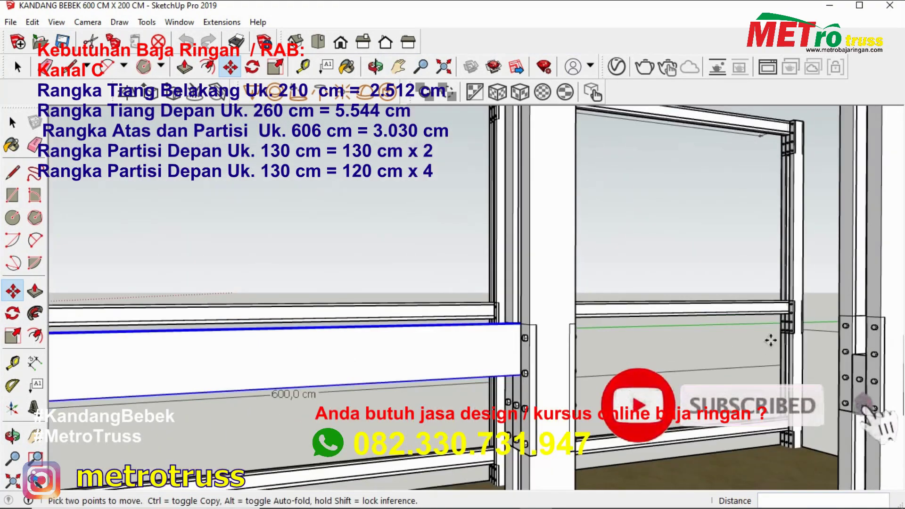
scroll(332, 388, down, 3)
click(34, 363)
scroll(372, 330, up, 4)
click(372, 330)
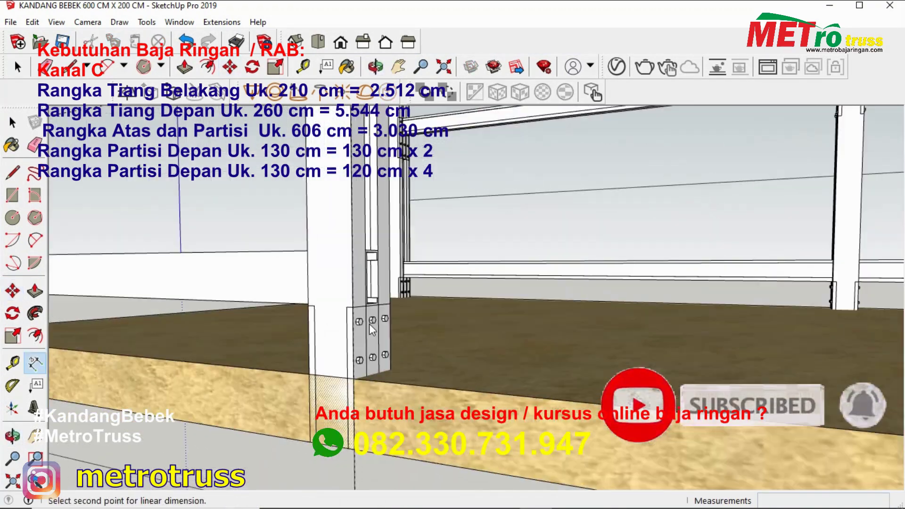
click(370, 311)
click(361, 351)
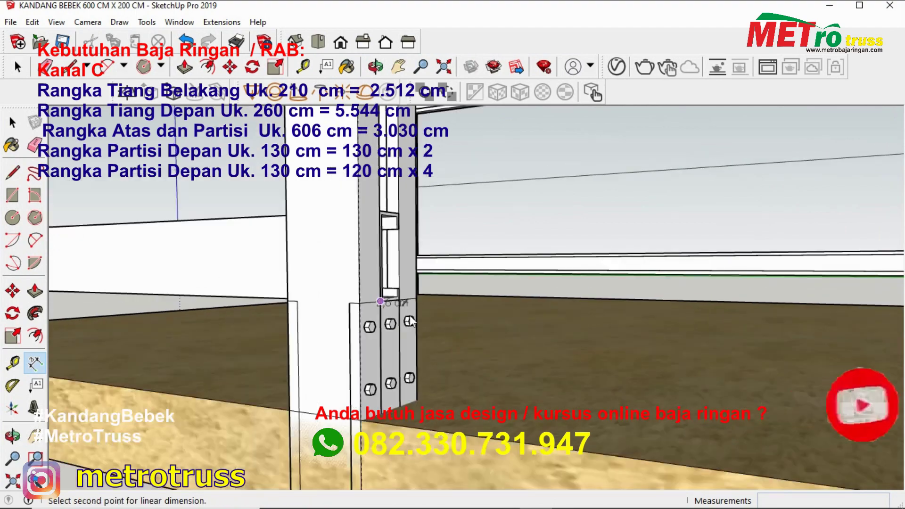
mouse_move(360, 351)
middle_down()
mouse_move(350, 318)
mouse_move(457, 363)
middle_up()
click(457, 364)
click(453, 463)
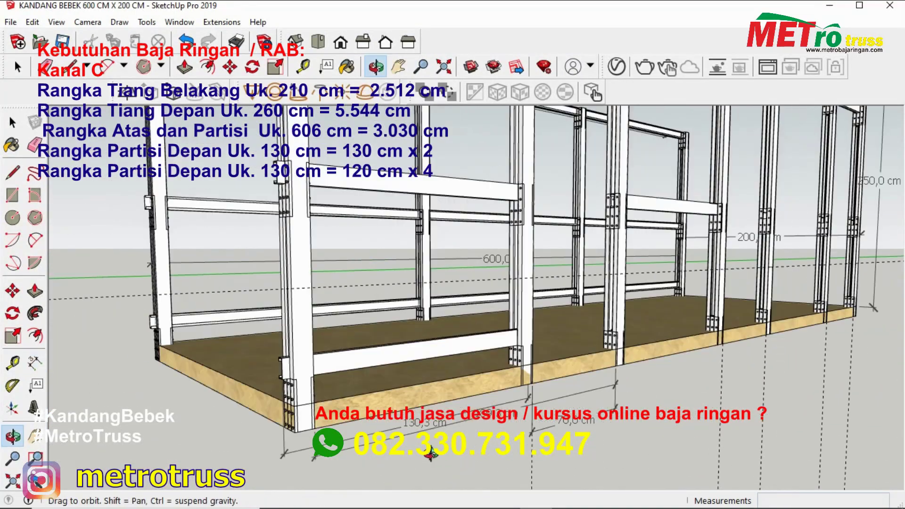
middle_drag(453, 463, 513, 262)
scroll(513, 261, up, 2)
scroll(405, 293, up, 3)
click(406, 293)
mouse_move(405, 292)
middle_down()
mouse_move(598, 277)
mouse_move(365, 239)
middle_up()
click(786, 249)
scroll(792, 249, down, 5)
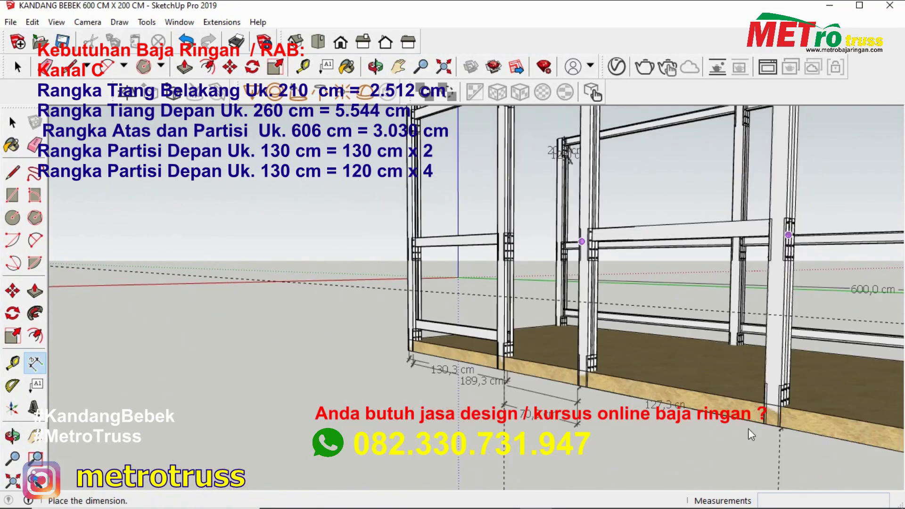
click(750, 466)
- Select a front partition beam for repositioning
key(space)
mouse_move(751, 466)
middle_down()
mouse_move(743, 246)
mouse_move(759, 256)
mouse_move(651, 283)
mouse_move(649, 349)
middle_up()
click(714, 234)
key(m)
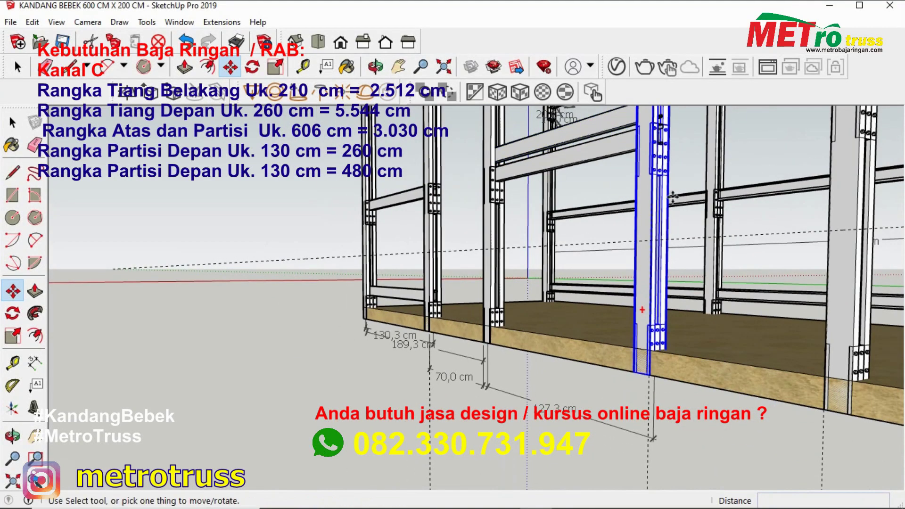
- Move the partition beam so it sits flush against its post
scroll(594, 156, up, 3)
scroll(594, 156, up, 2)
key(m)
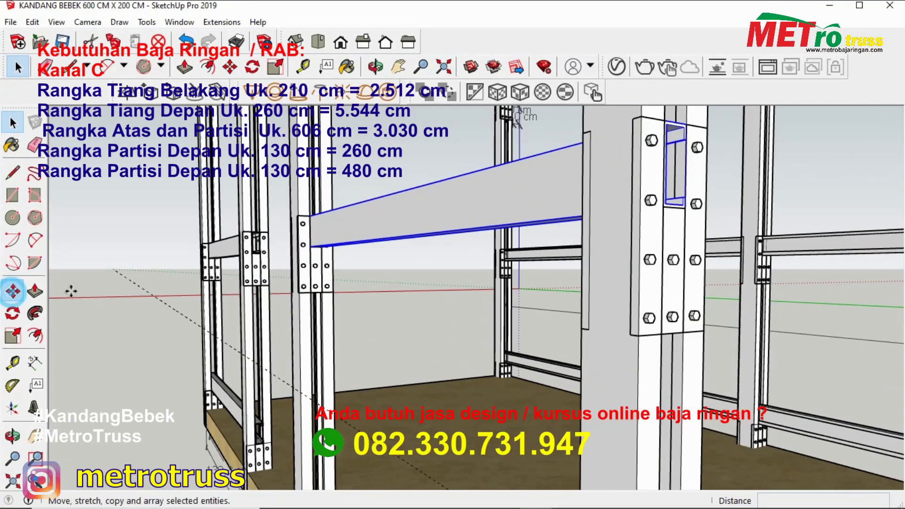
click(650, 244)
scroll(650, 283, down, 4)
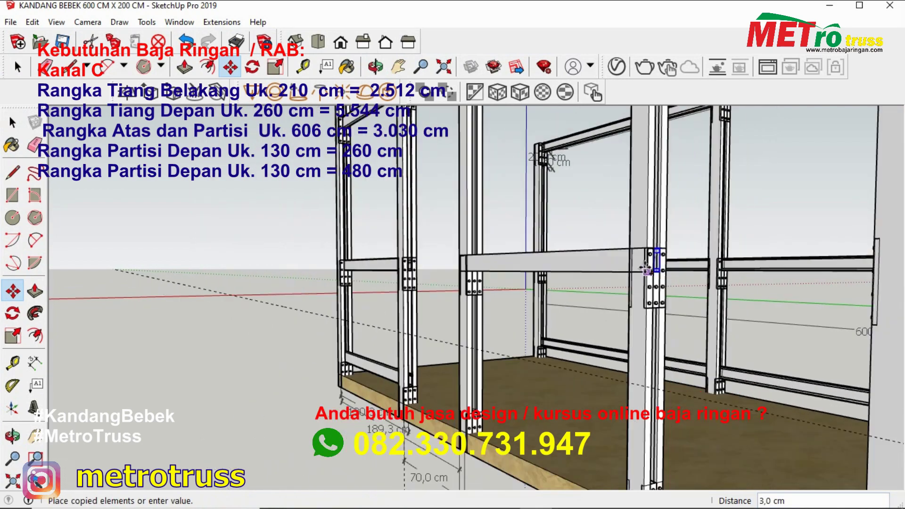
scroll(652, 370, up, 2)
scroll(652, 369, up, 2)
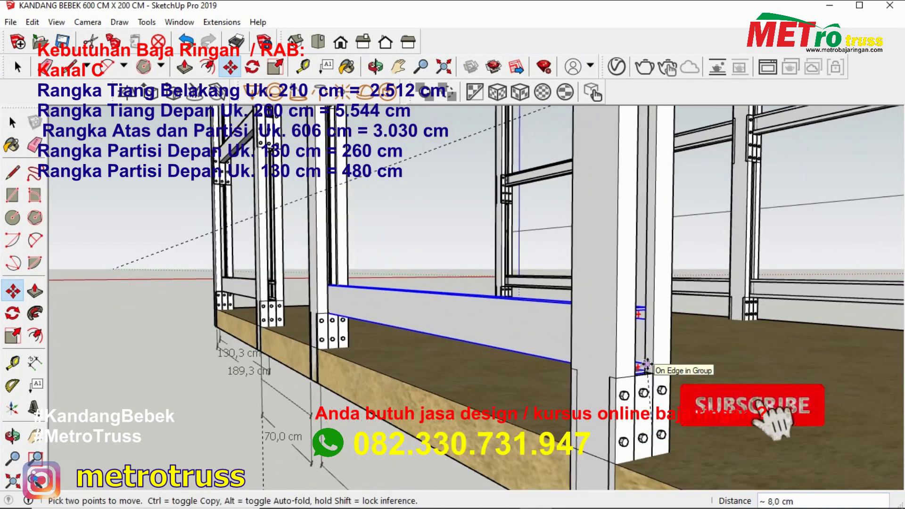
scroll(674, 370, up, 2)
click(675, 354)
scroll(675, 353, down, 3)
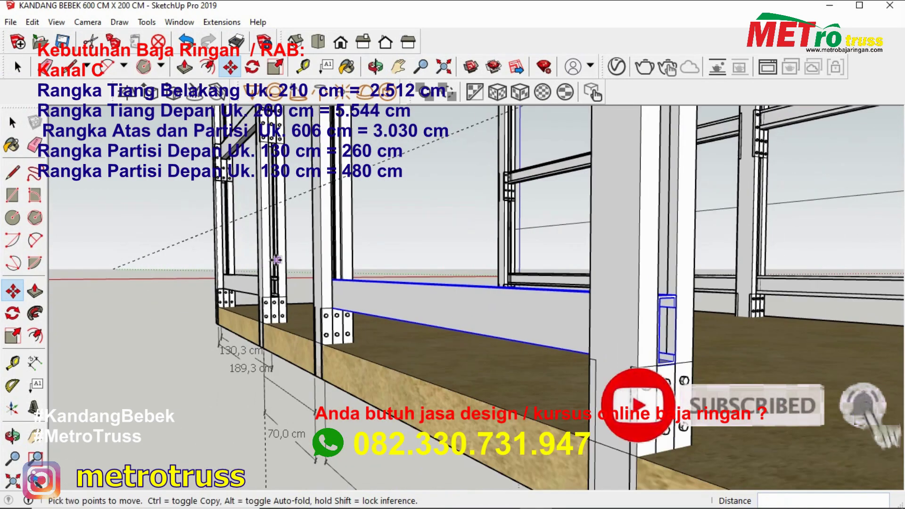
key(space)
scroll(424, 283, down, 2)
scroll(352, 340, up, 2)
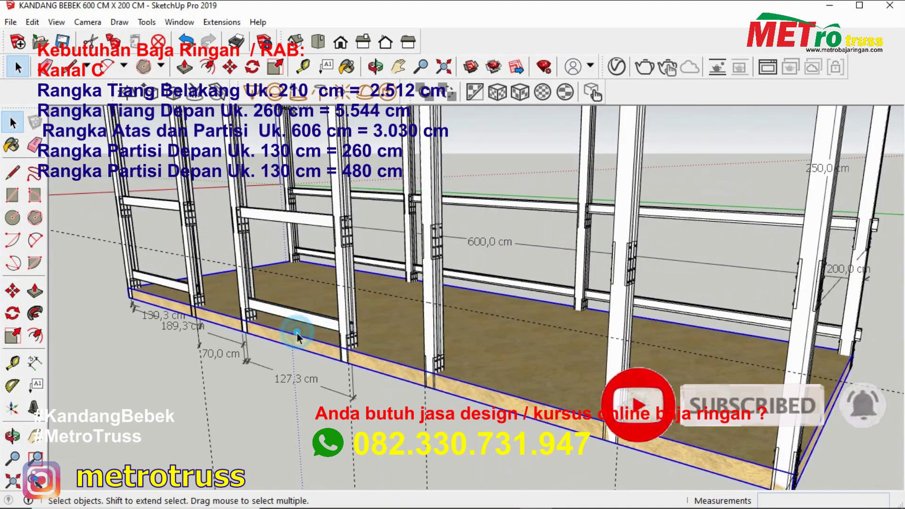
- Copy both partition beams together into the next front bay
click(309, 241)
click(243, 399)
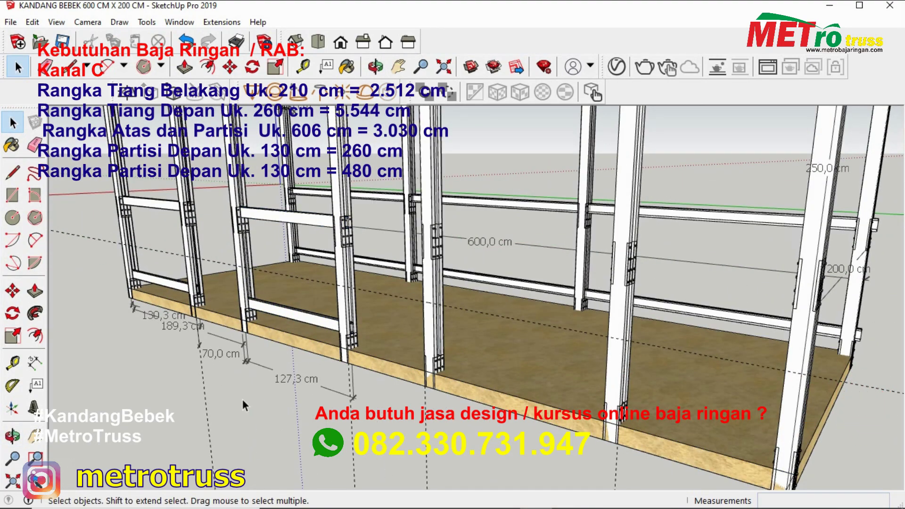
ctrl+click(306, 225)
key(m)
scroll(351, 326, up, 3)
click(351, 326)
key(ctrl)
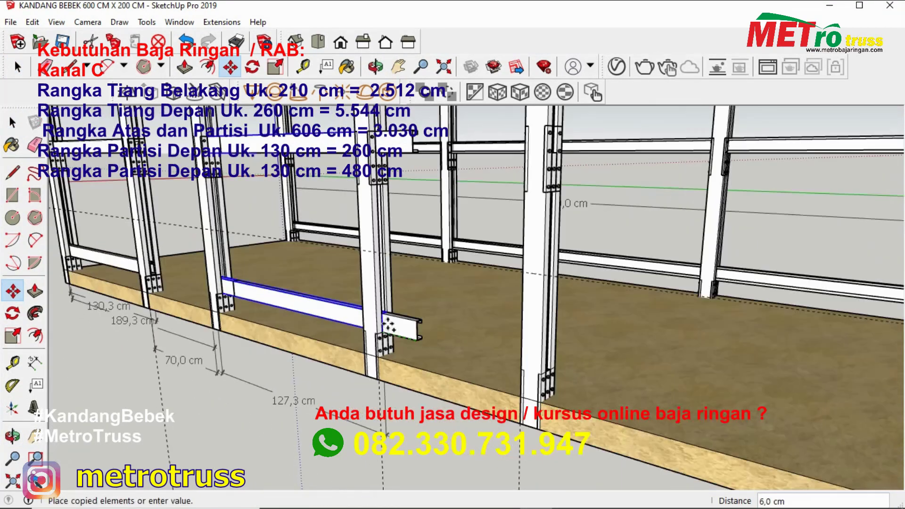
scroll(596, 387, down, 3)
scroll(597, 386, up, 4)
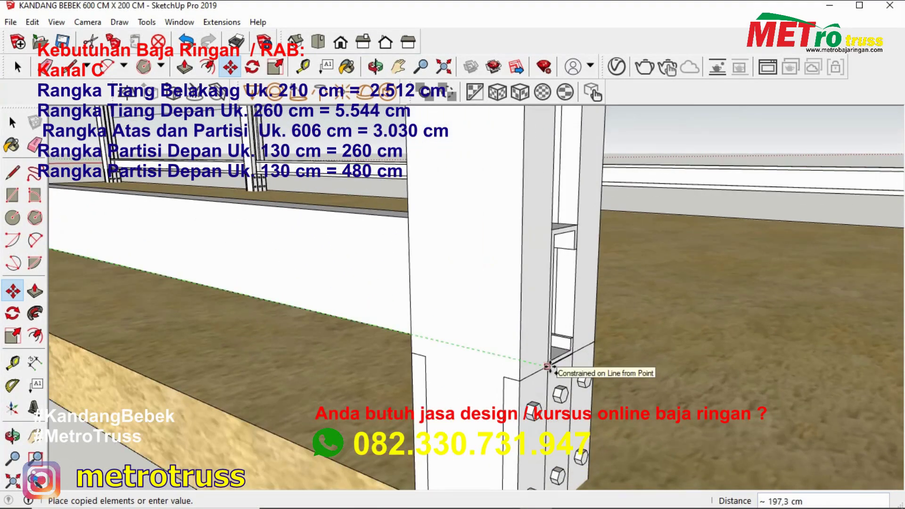
click(565, 357)
scroll(561, 361, down, 6)
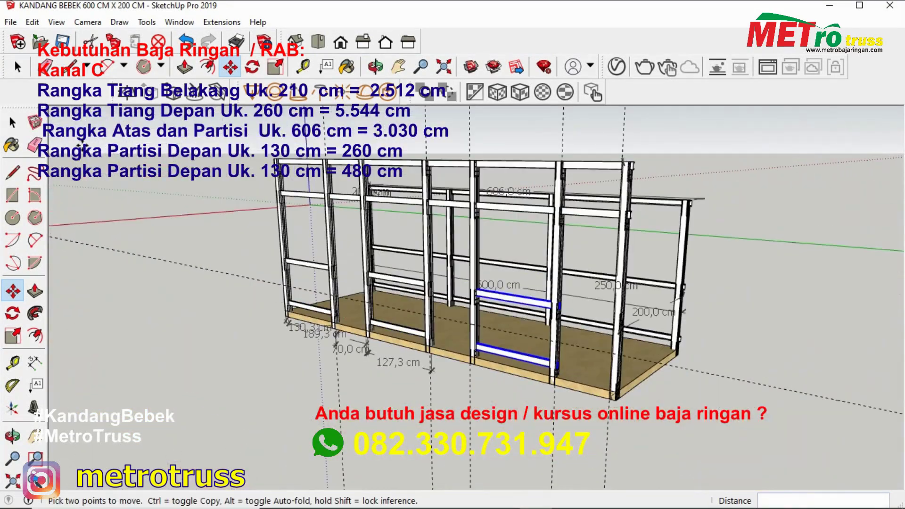
mouse_move(214, 293)
middle_down()
mouse_move(347, 316)
mouse_move(519, 283)
middle_up()
- Draw a line across the top beam's end and extend it by 60 cm
scroll(610, 248, up, 4)
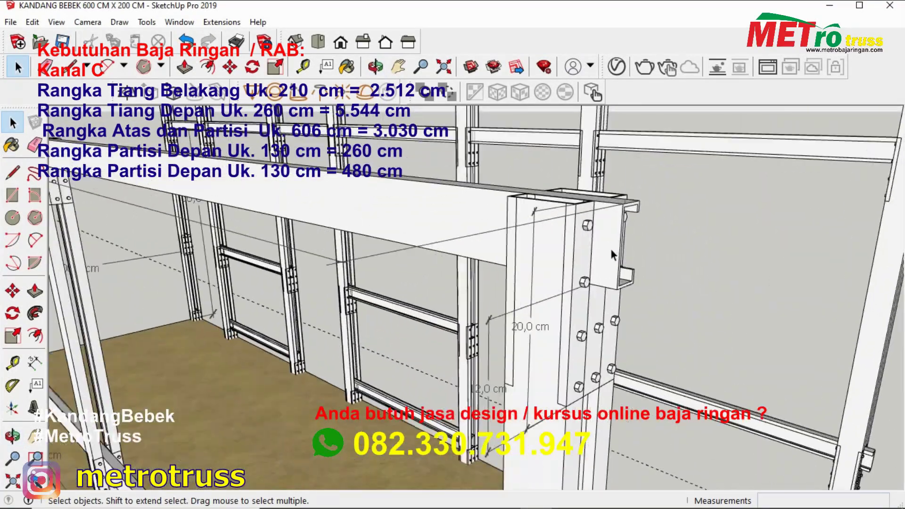
scroll(622, 255, up, 3)
key(l)
click(647, 146)
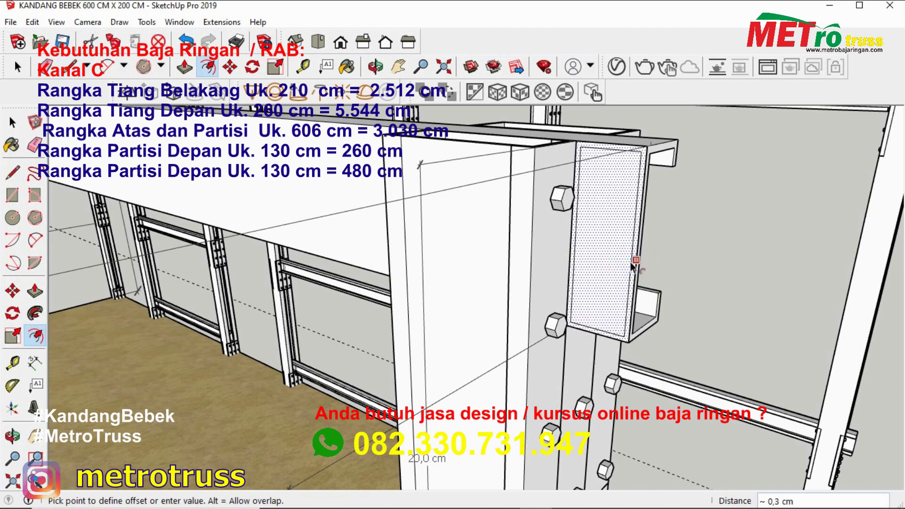
click(13, 173)
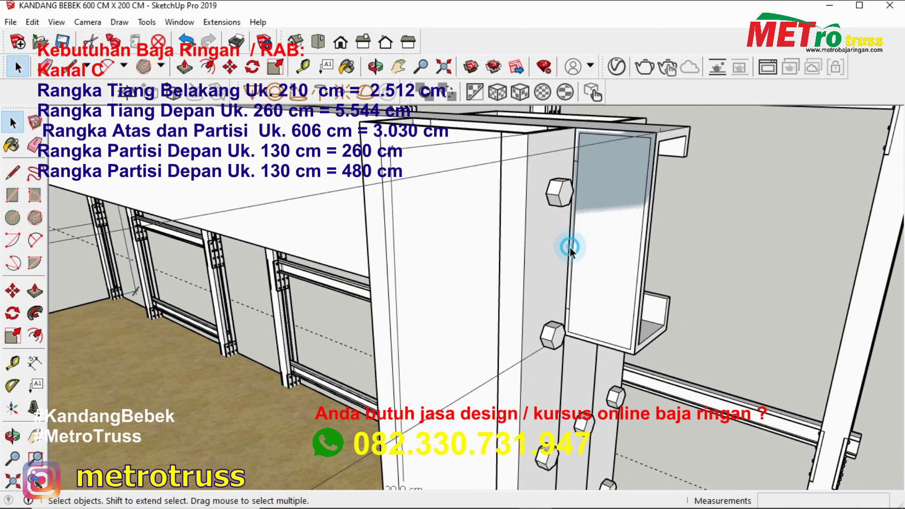
key(p)
mouse_move(574, 248)
middle_down()
mouse_move(455, 279)
mouse_move(591, 259)
mouse_move(591, 238)
mouse_move(559, 250)
middle_up()
click(591, 259)
scroll(591, 238, up, 2)
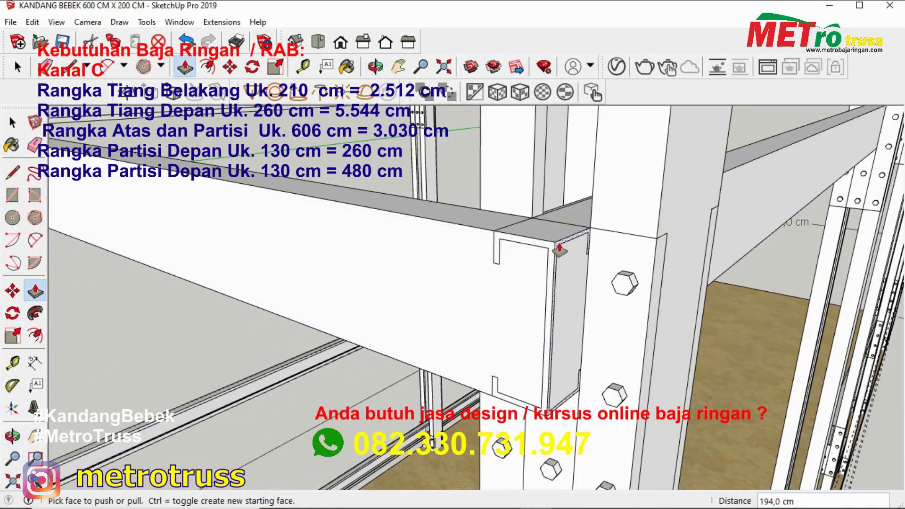
click(642, 269)
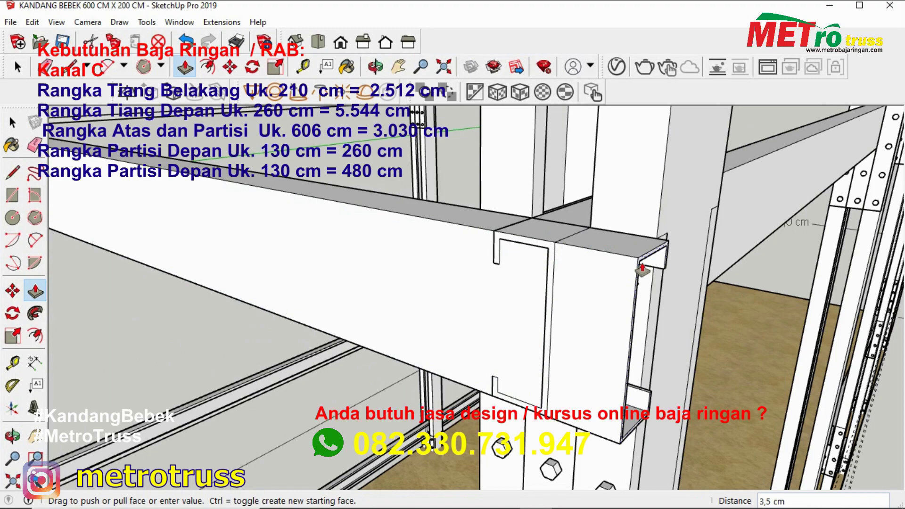
text(60)
key(Return)
scroll(614, 278, down, 3)
scroll(585, 288, down, 5)
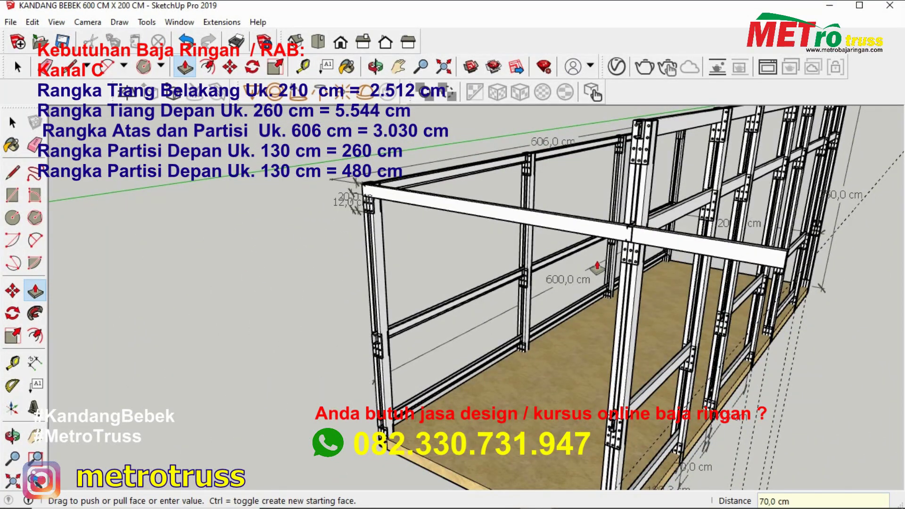
- Add a 264,0 cm dimension along the extended top beam
click(11, 121)
middle_drag(237, 279, 324, 186)
right_click(536, 205)
mouse_move(537, 205)
middle_down()
mouse_move(282, 281)
mouse_move(333, 257)
middle_up()
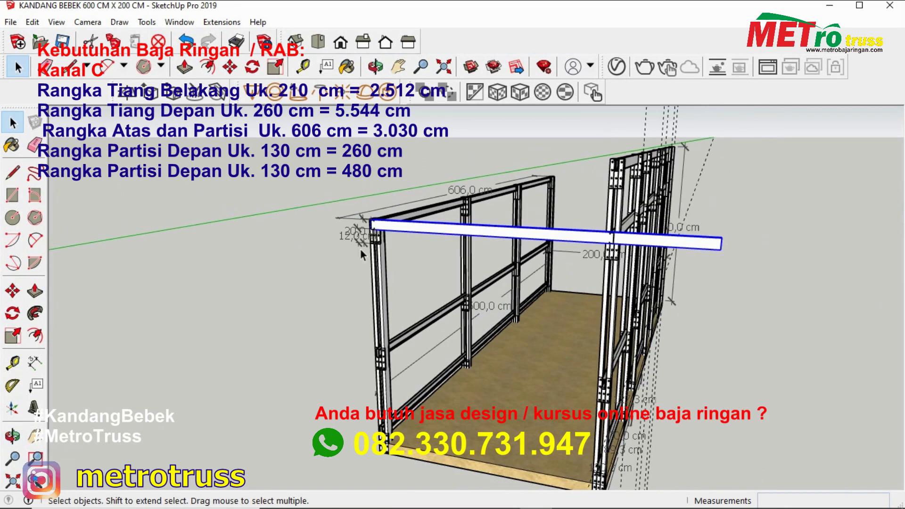
scroll(360, 248, up, 3)
click(35, 363)
scroll(327, 238, up, 2)
click(327, 238)
scroll(431, 156, up, 3)
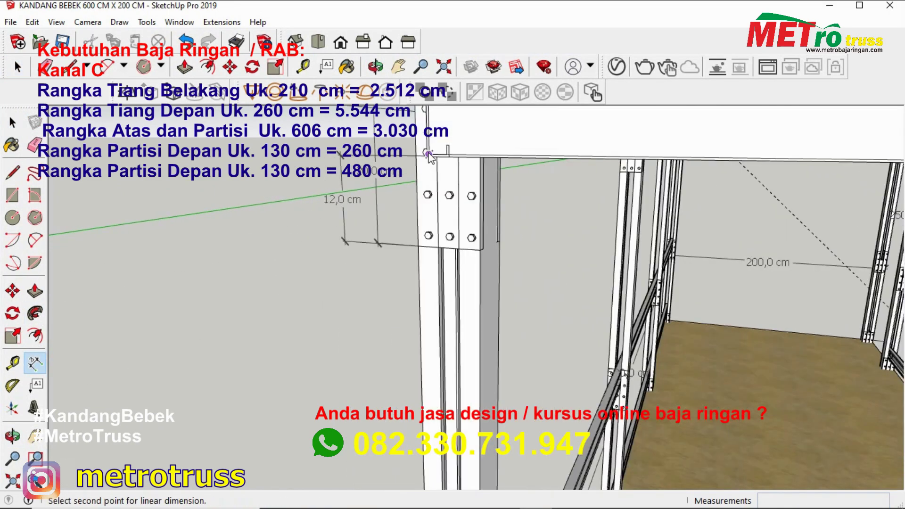
scroll(431, 156, up, 2)
click(431, 155)
scroll(289, 174, down, 5)
click(289, 174)
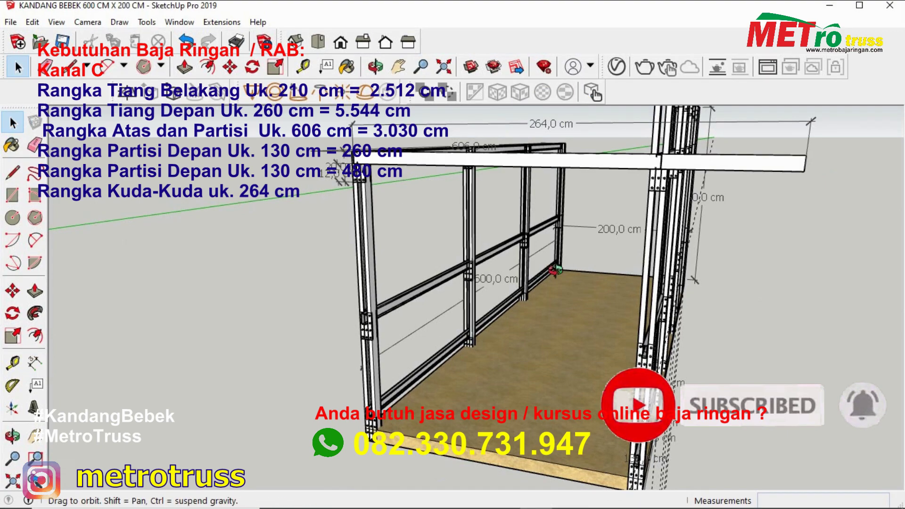
- End the current operation and view the top beams from another angle
middle_drag(556, 271, 429, 295)
key(space)
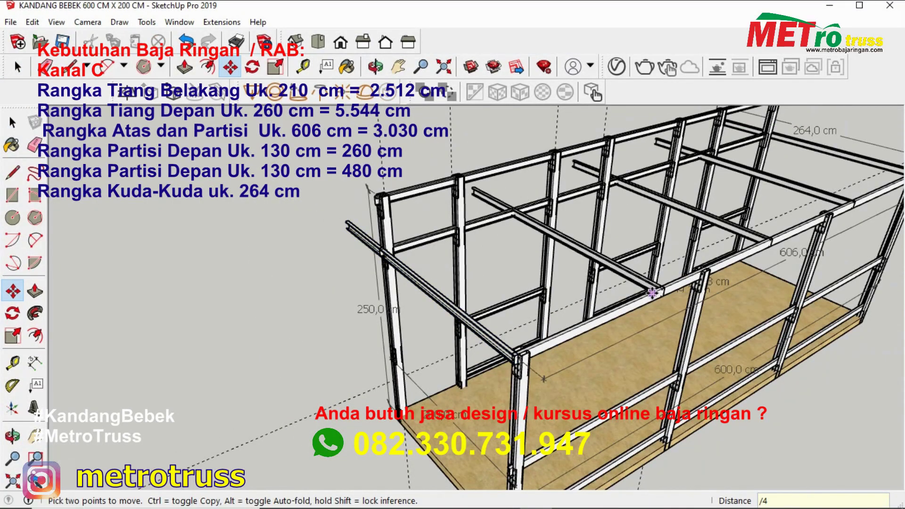
key(Escape)
key(space)
middle_drag(653, 293, 738, 258)
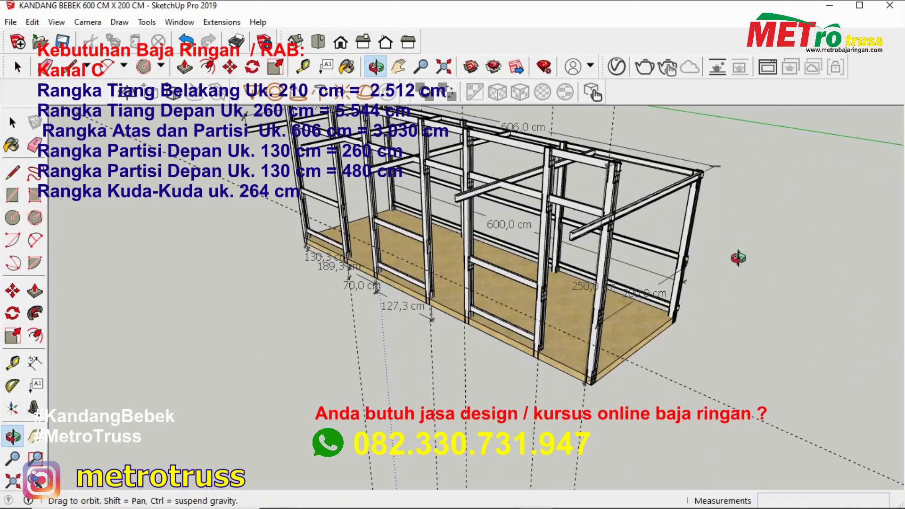
scroll(454, 272, up, 5)
- Select the beam at the frame end and rotate it by 190 degrees
key(space)
click(454, 273)
scroll(454, 272, up, 3)
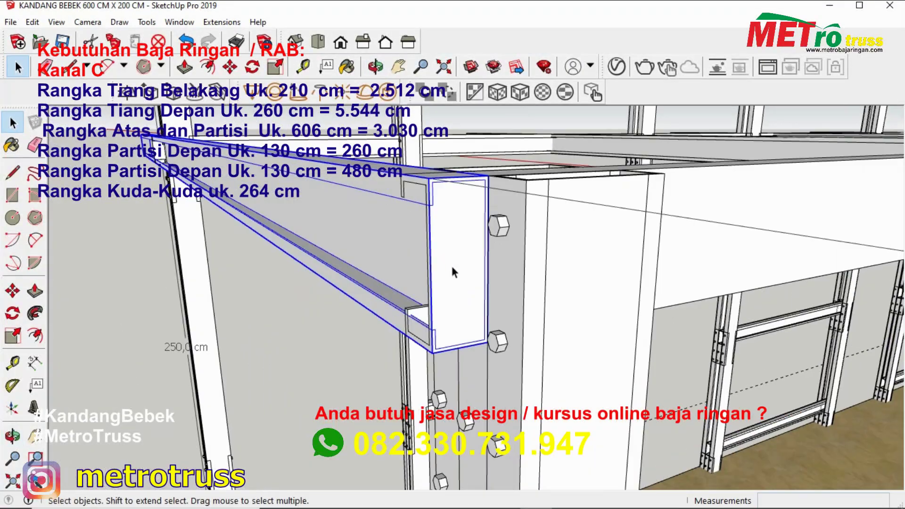
key(q)
click(454, 273)
click(454, 283)
text(190)
key(Return)
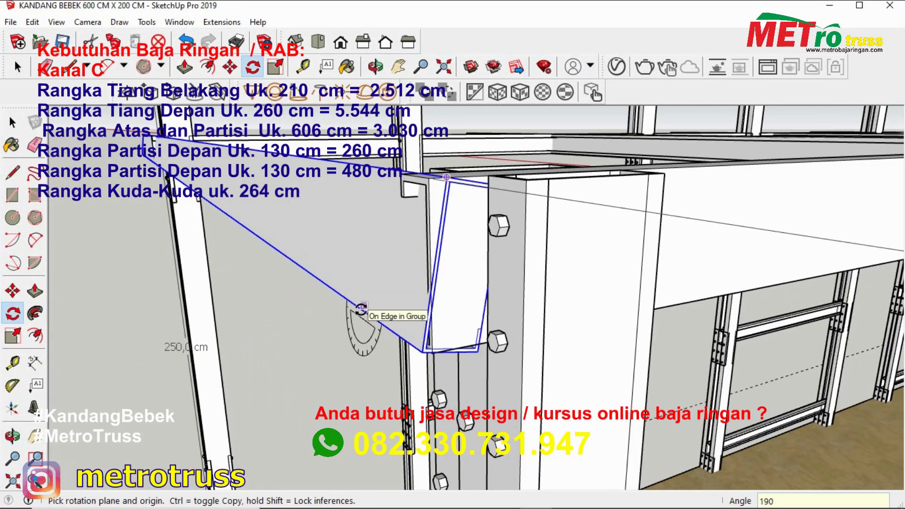
- Move the beam onto the front corner post of the steel frame
key(Escape)
click(13, 291)
mouse_move(330, 235)
middle_down()
mouse_move(422, 191)
mouse_move(448, 193)
middle_up()
click(448, 192)
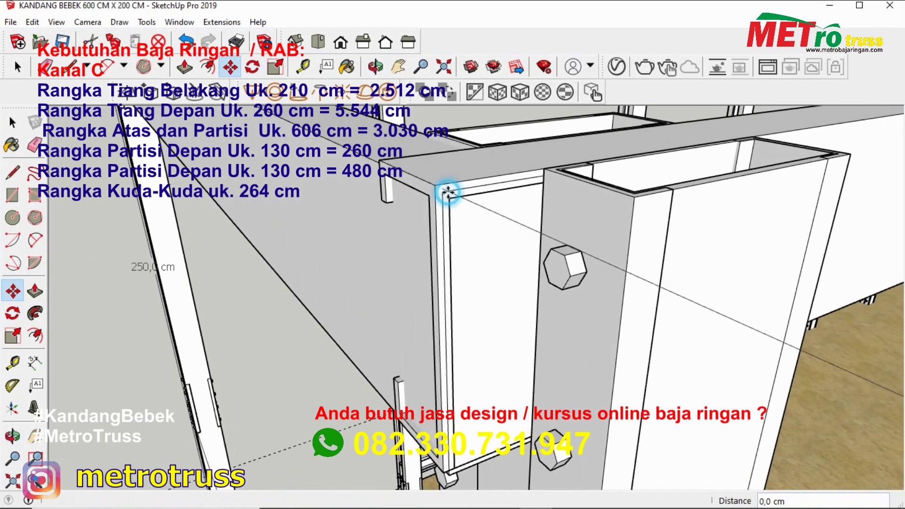
scroll(448, 192, up, 5)
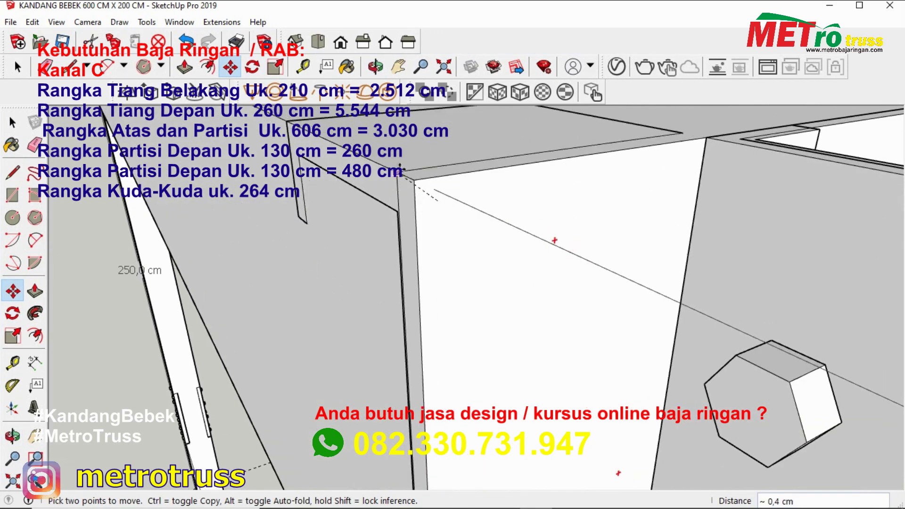
scroll(544, 238, down, 3)
scroll(544, 238, down, 3)
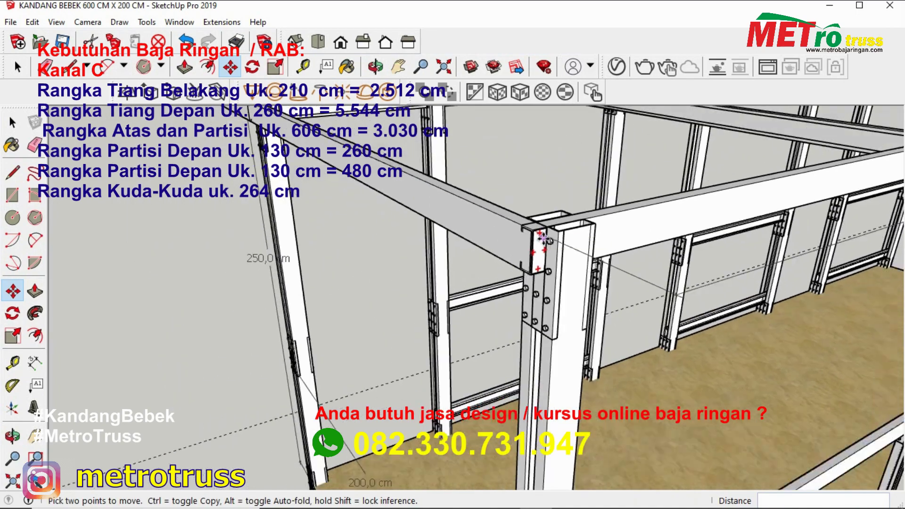
scroll(544, 239, down, 2)
mouse_move(543, 238)
middle_down()
mouse_move(745, 275)
mouse_move(455, 309)
middle_up()
- Tilt the top beam about its end pivot into a slope
key(q)
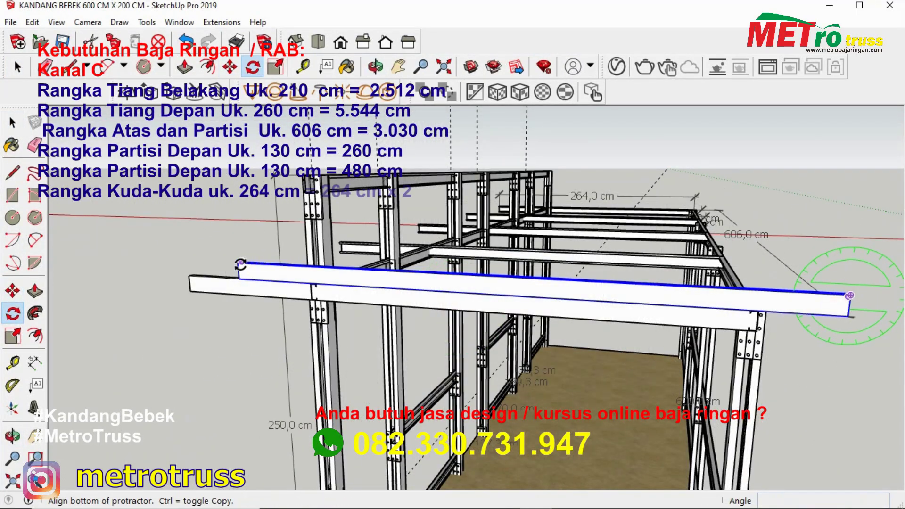
click(241, 265)
scroll(283, 188, up, 2)
scroll(300, 156, up, 2)
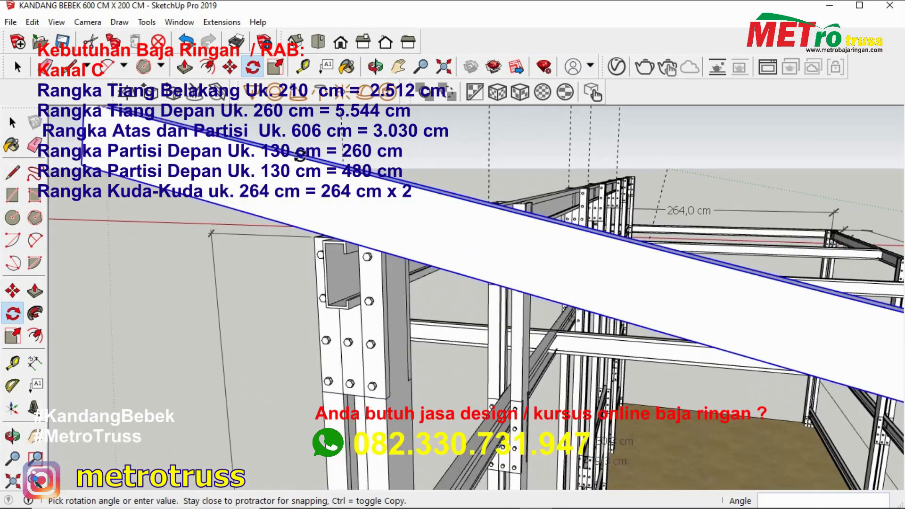
click(300, 155)
scroll(300, 157, down, 2)
scroll(300, 158, down, 2)
scroll(300, 160, down, 2)
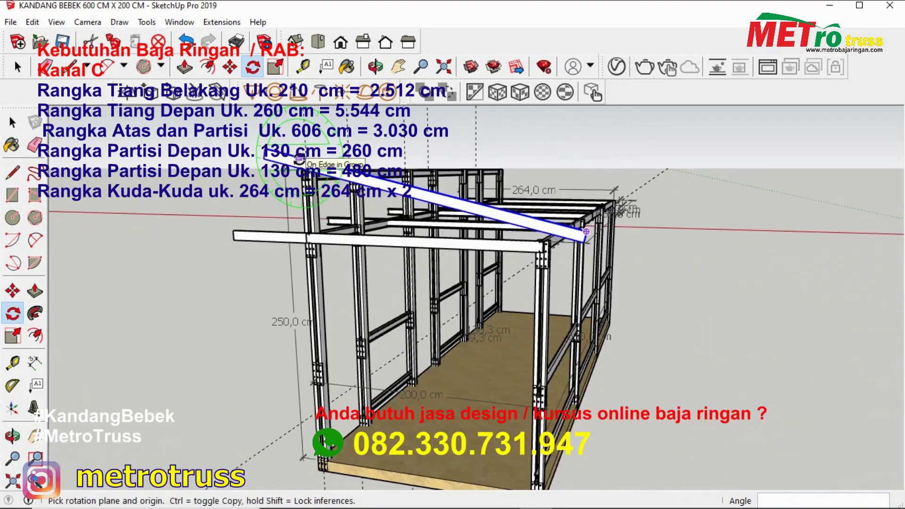
- Rotate the beam about its right end by 1,5 degrees into a sloping rafter
middle_drag(300, 159, 457, 265)
click(689, 228)
scroll(686, 231, up, 3)
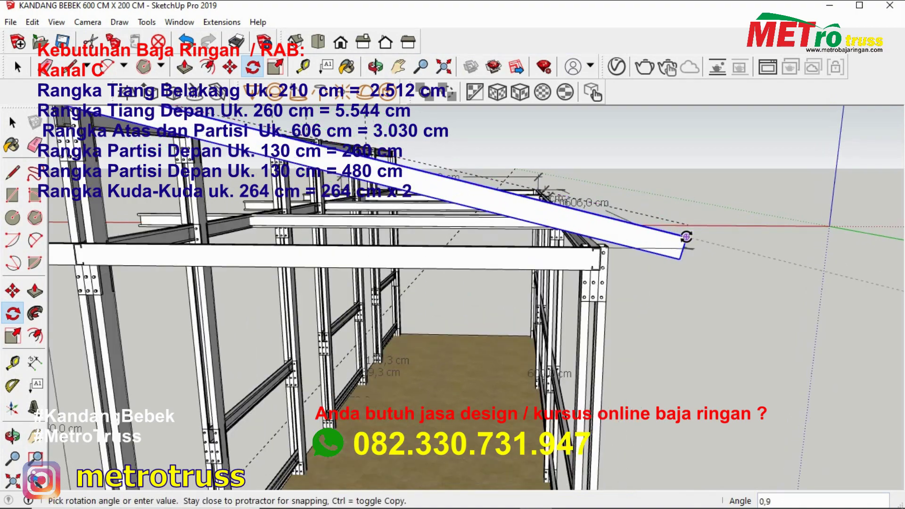
scroll(675, 253, up, 1)
text(1,5)
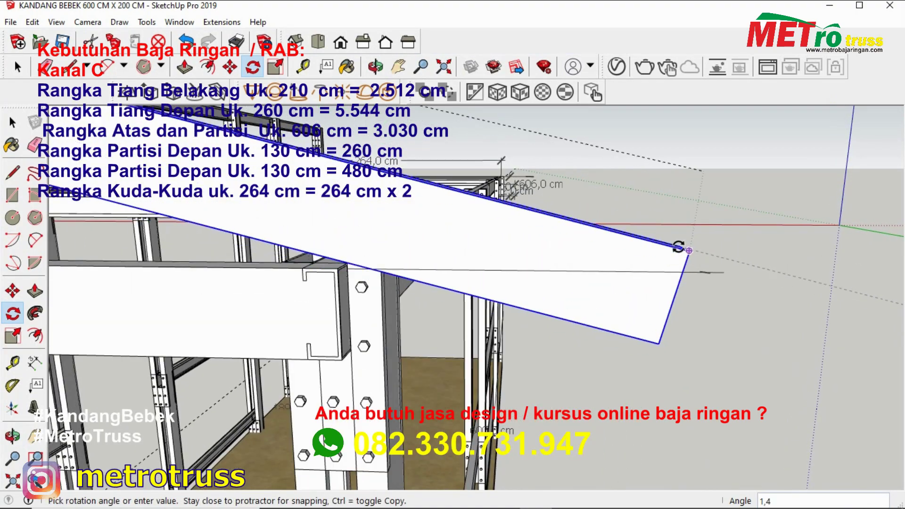